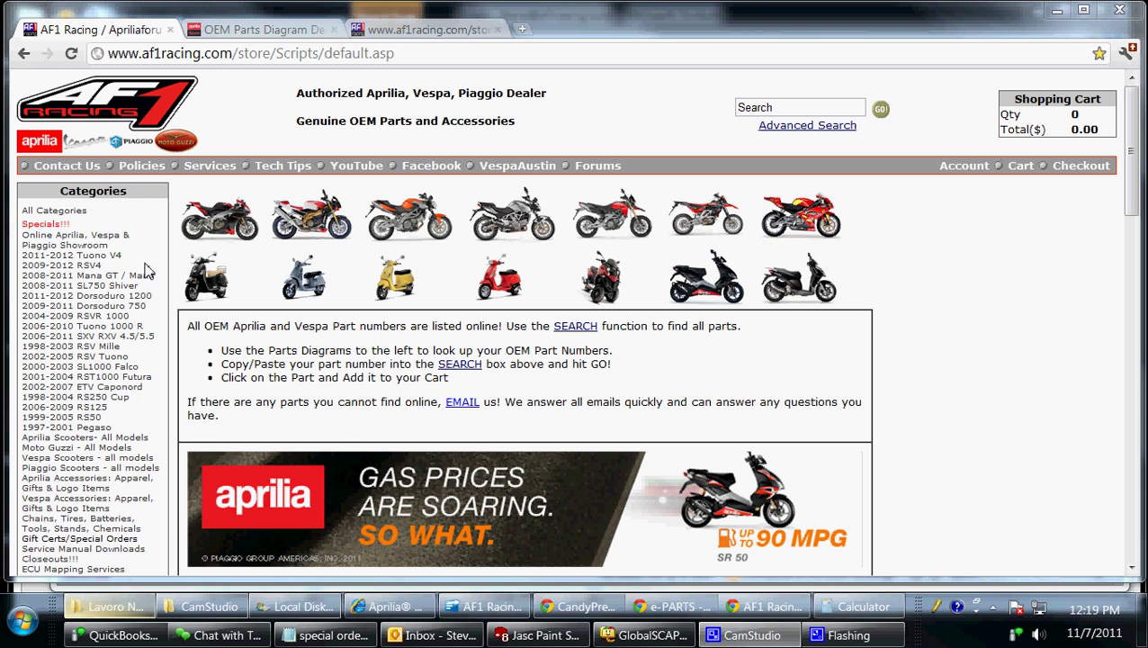
Open the 2009-2012 RSV4 category and find its RSV4 Factory Parts Fiche link.
{"action": "left_click_drag", "start_coordinate": [62, 194], "coordinate": [139, 195]}
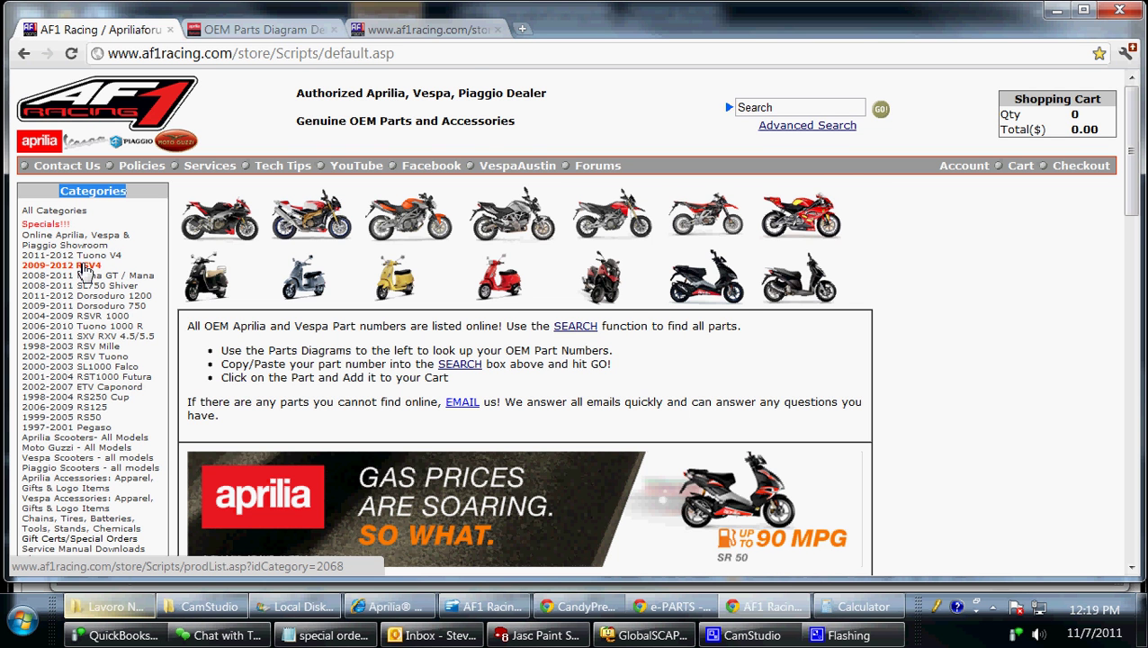
{"action": "left_click", "coordinate": [84, 267]}
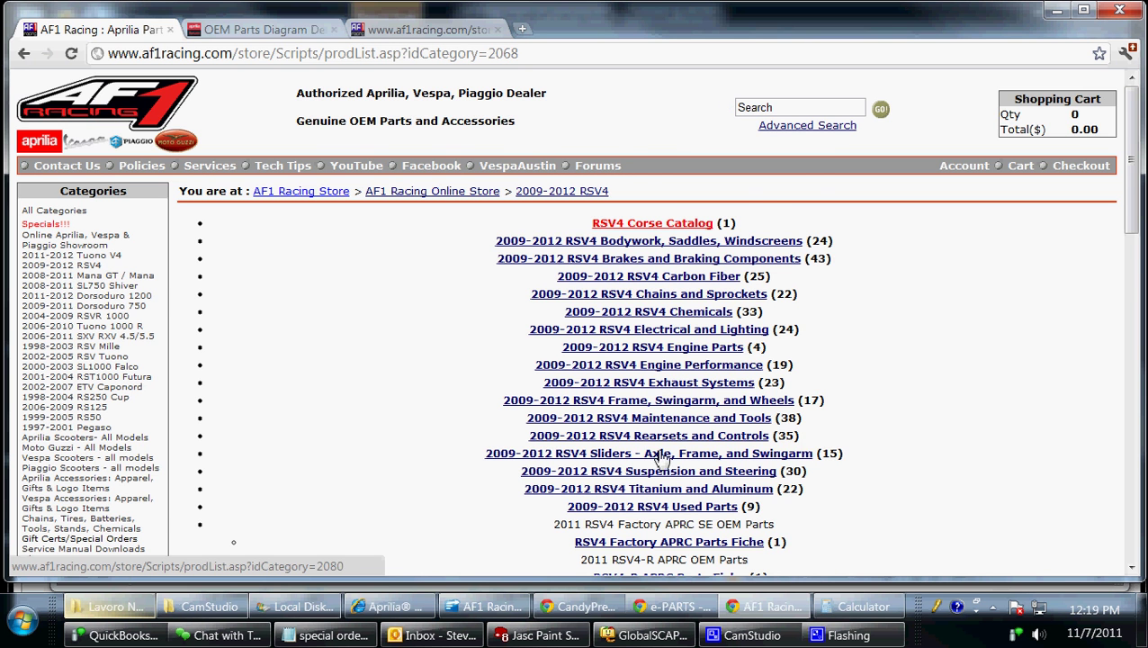
{"action": "scroll", "coordinate": [835, 466], "scroll_direction": "down", "scroll_amount": 2}
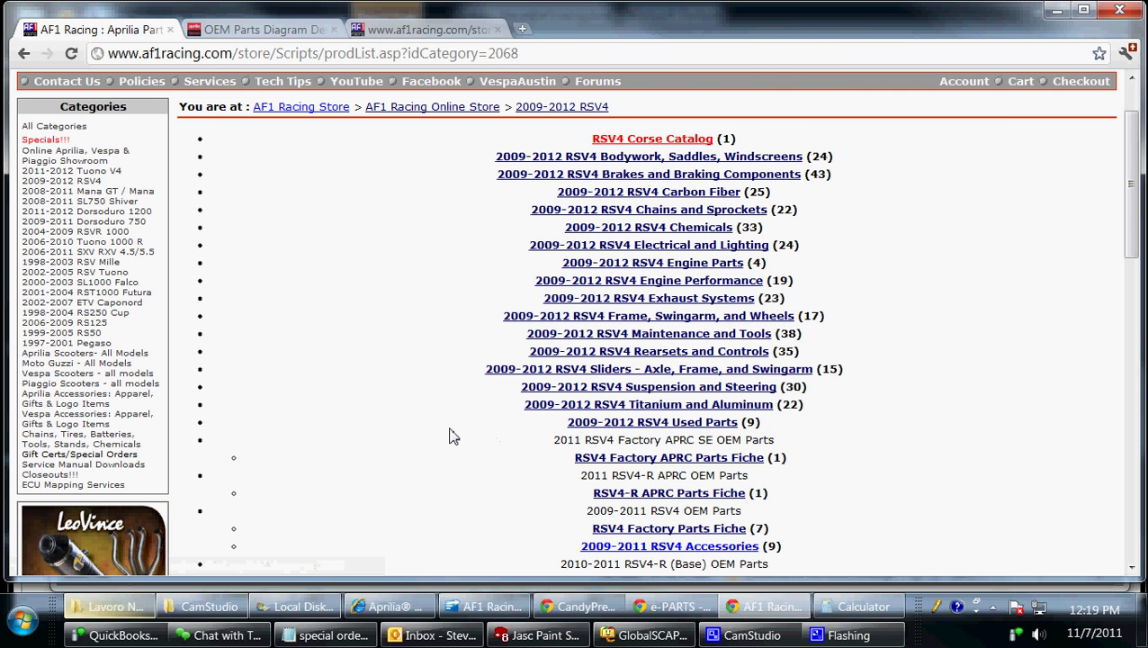
{"action": "scroll", "coordinate": [453, 437], "scroll_direction": "down", "scroll_amount": 2}
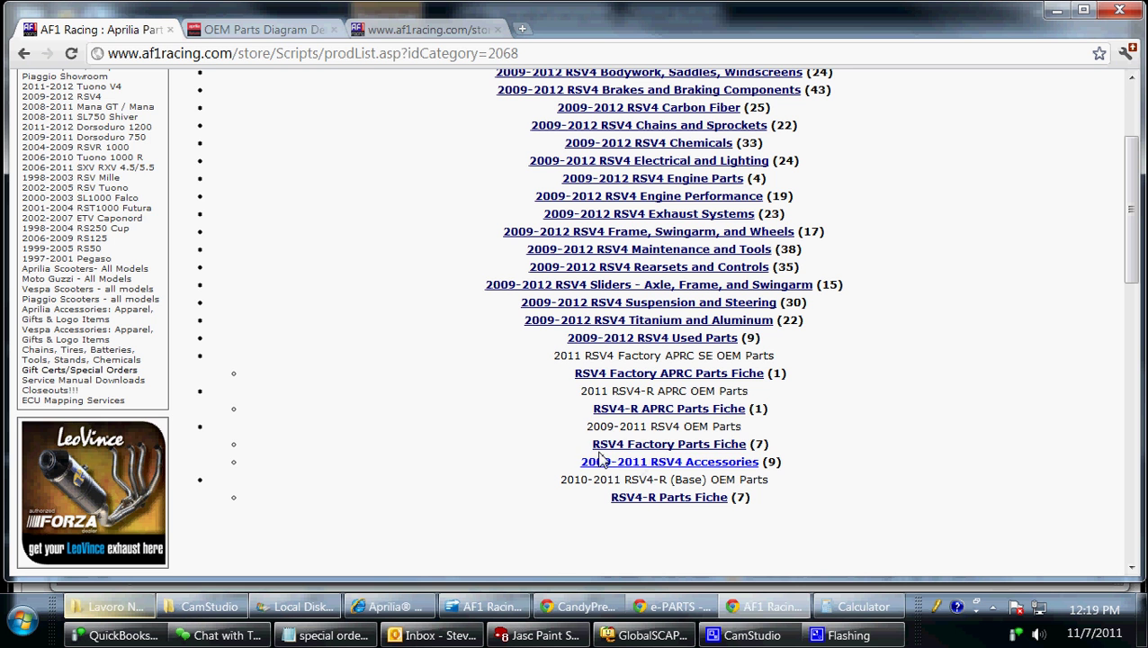
{"action": "left_click_drag", "start_coordinate": [592, 445], "coordinate": [761, 445]}
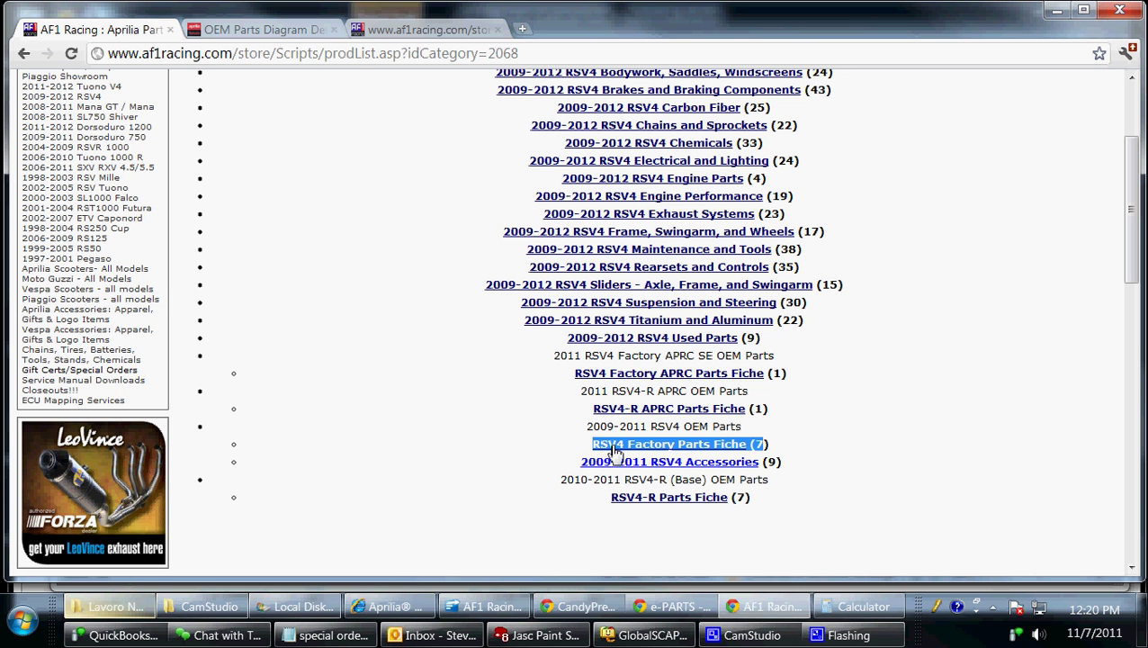
Open the RSV4 Factory Parts Fiche and load its catalogue as a PDF, declining Adobe Reader.
{"action": "left_click", "coordinate": [664, 445]}
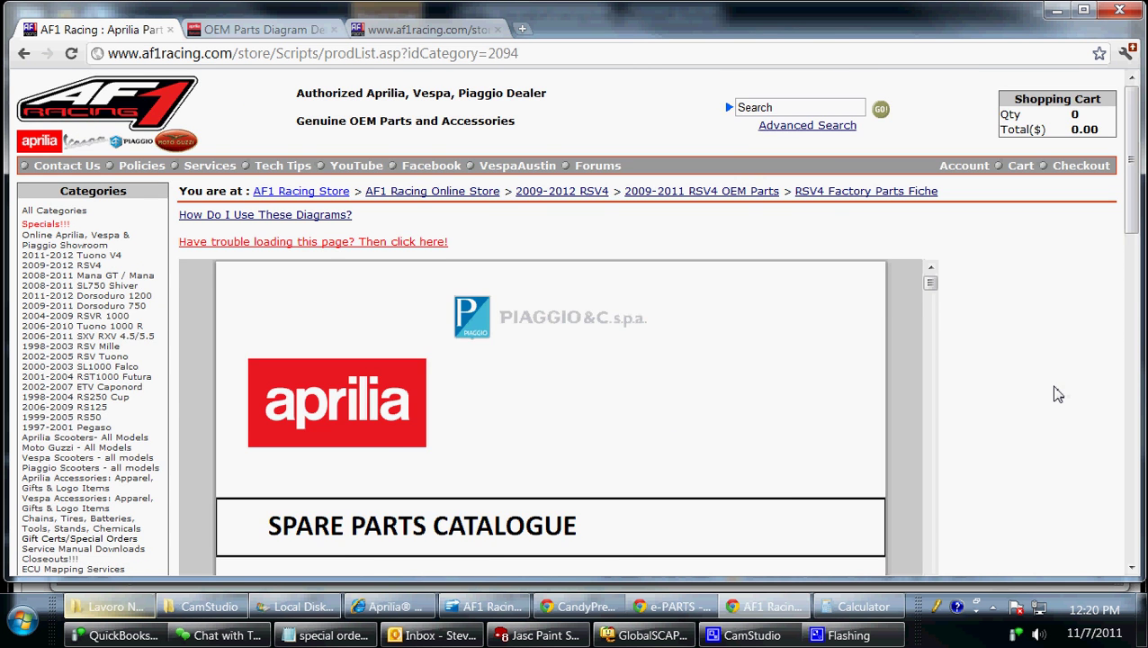
{"action": "scroll", "coordinate": [1063, 396], "scroll_direction": "down", "scroll_amount": 4}
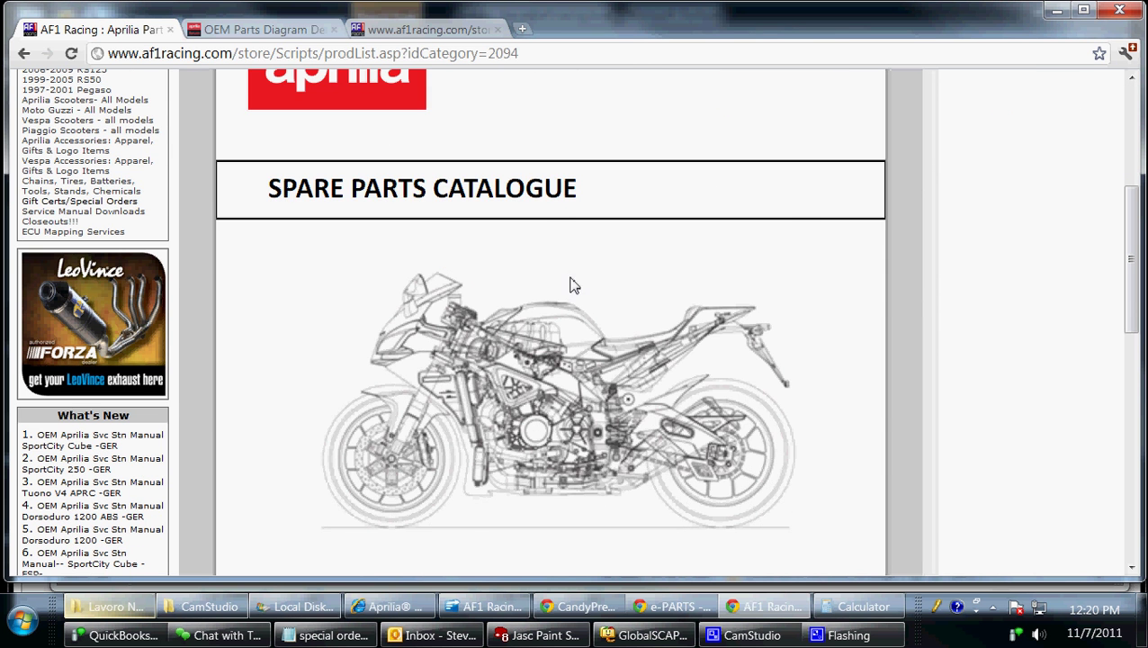
{"action": "scroll", "coordinate": [572, 285], "scroll_direction": "down", "scroll_amount": 2}
{"action": "scroll", "coordinate": [981, 406], "scroll_direction": "up", "scroll_amount": 6}
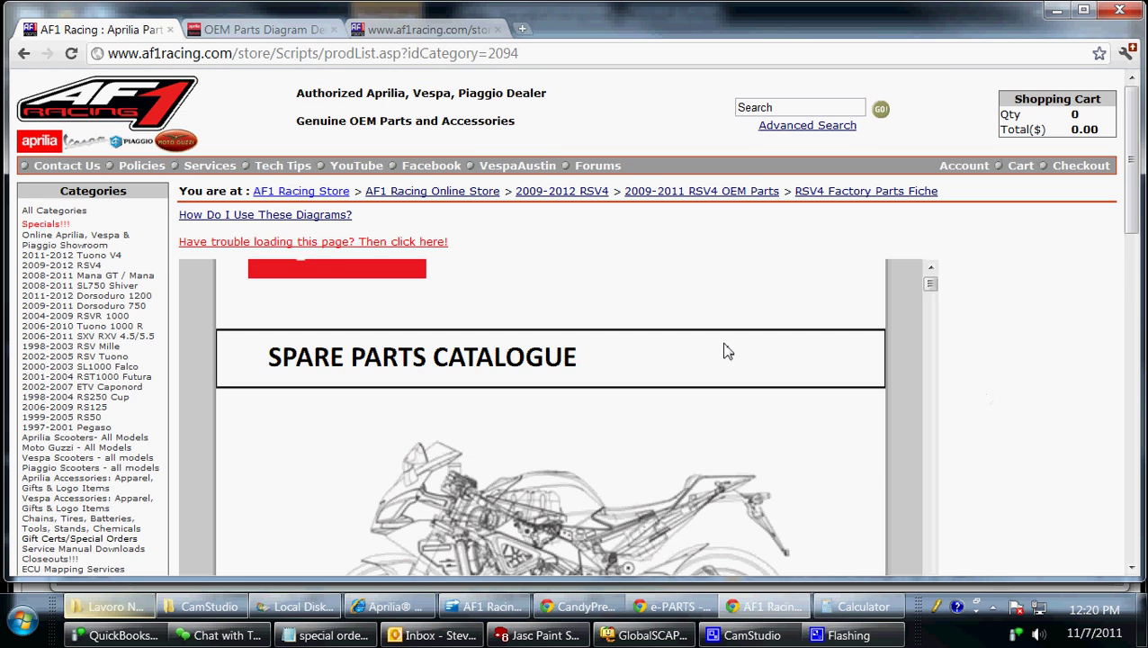
{"action": "left_click", "coordinate": [243, 245]}
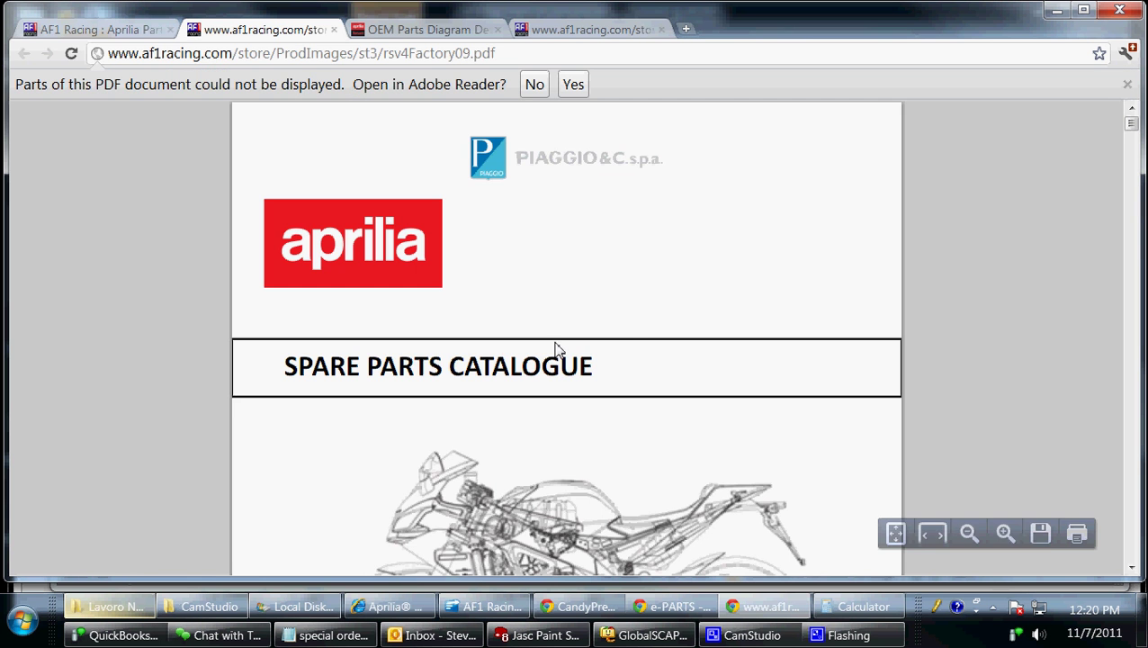
{"action": "left_click", "coordinate": [534, 84]}
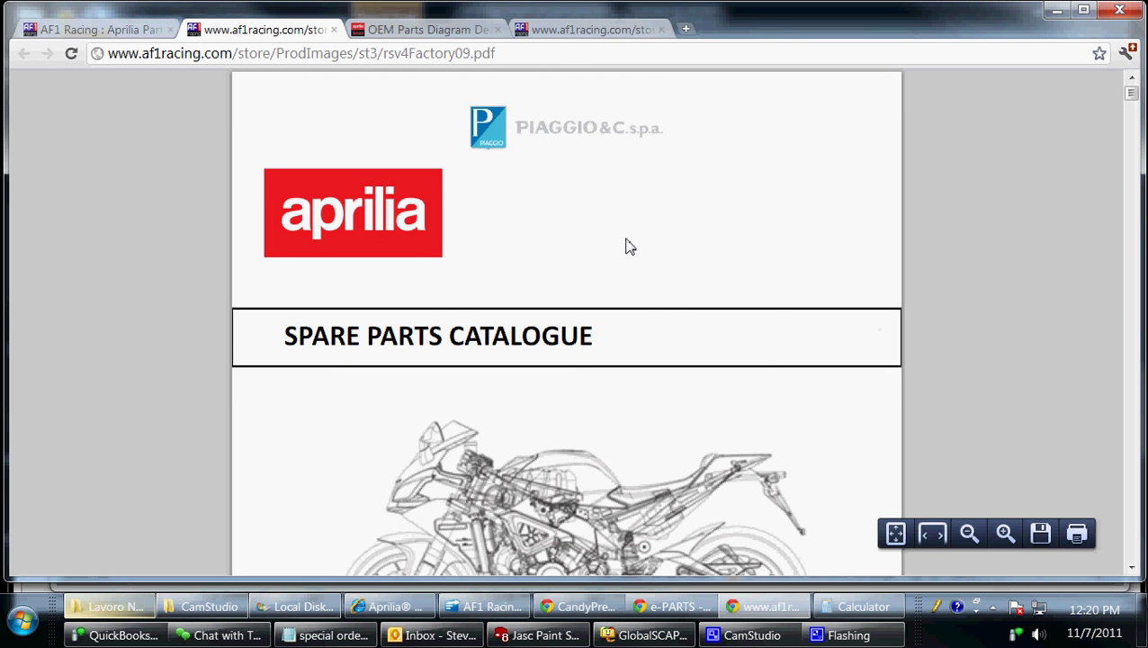
Fit the whole catalogue page on screen and scroll down to the Index.
{"action": "scroll", "coordinate": [677, 329], "scroll_direction": "down", "scroll_amount": 3}
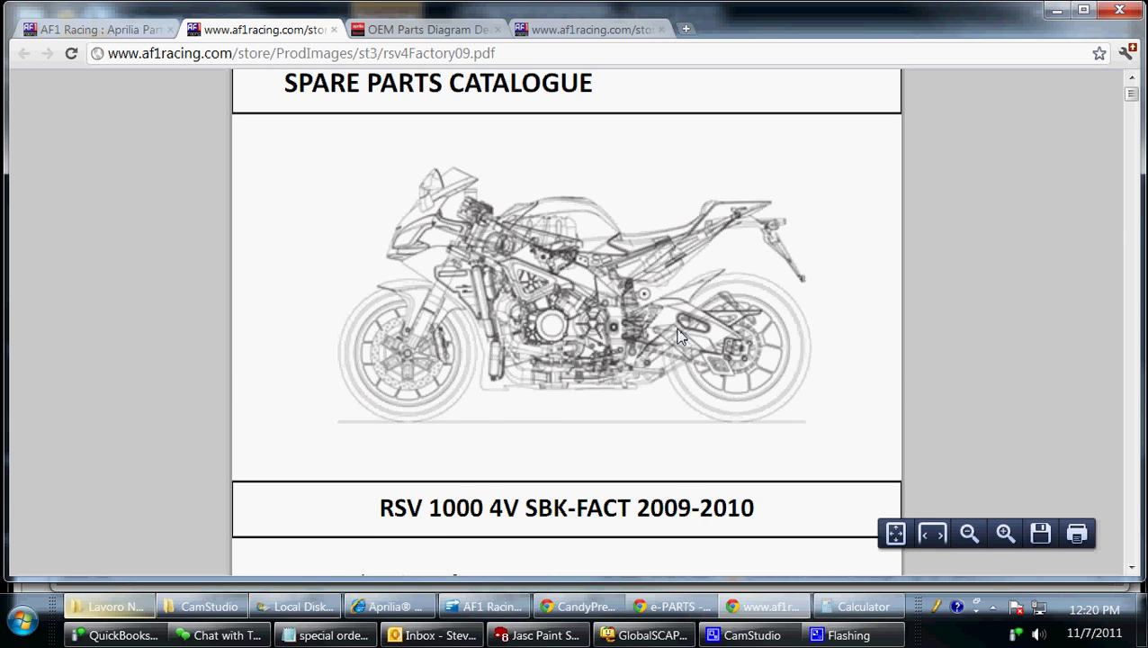
{"action": "scroll", "coordinate": [681, 336], "scroll_direction": "down", "scroll_amount": 1}
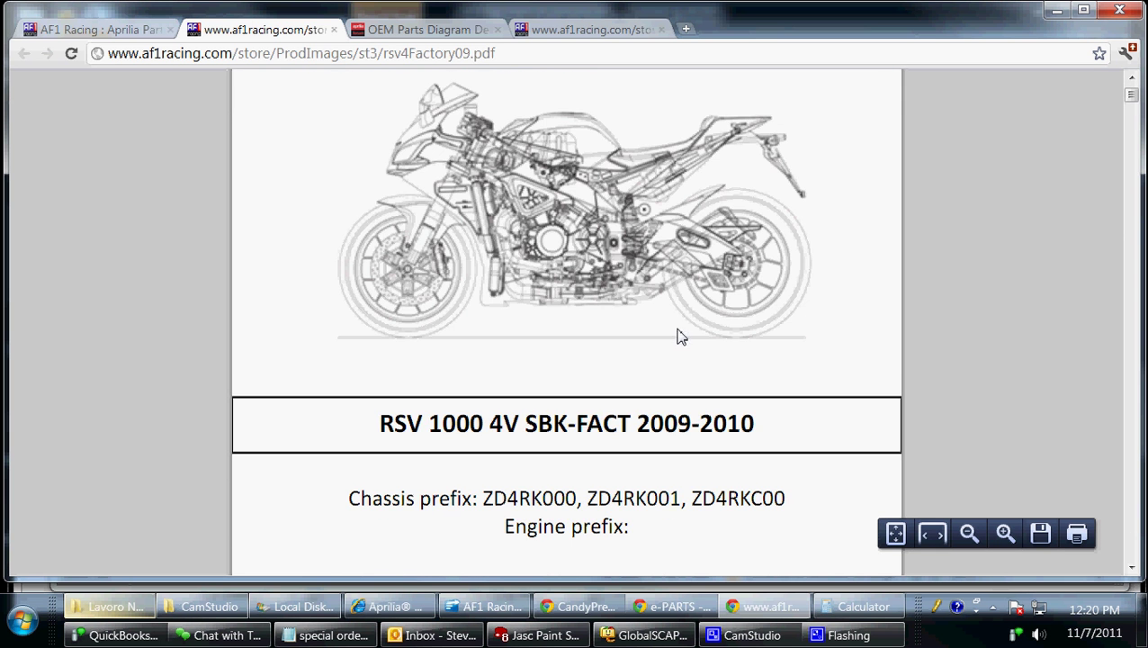
{"action": "left_click", "coordinate": [896, 534]}
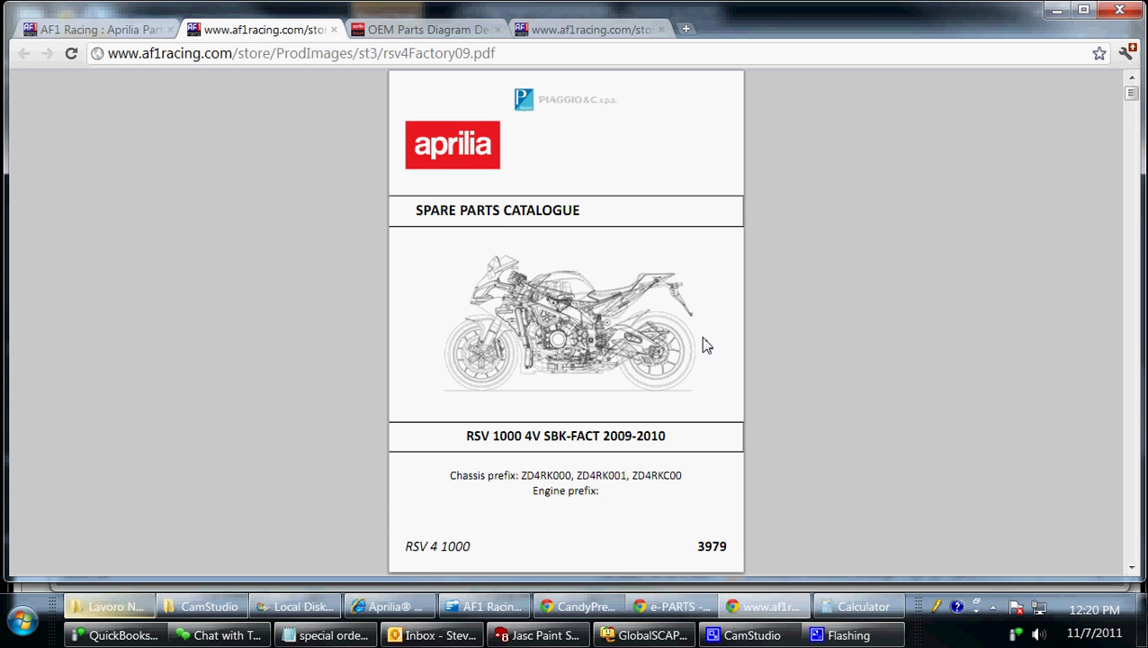
{"action": "scroll", "coordinate": [706, 346], "scroll_direction": "down", "scroll_amount": 1}
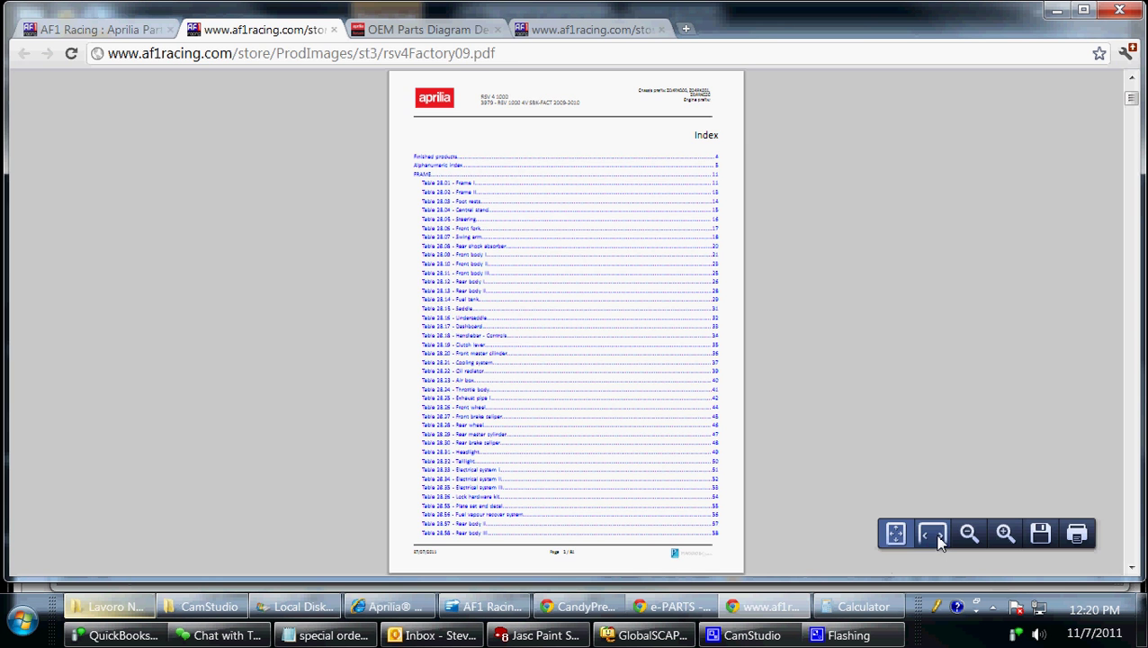
Jump from the Index to Table 28.09 Front body I and fit the page.
{"action": "left_click", "coordinate": [933, 535]}
{"action": "scroll", "coordinate": [329, 427], "scroll_direction": "down", "scroll_amount": 4}
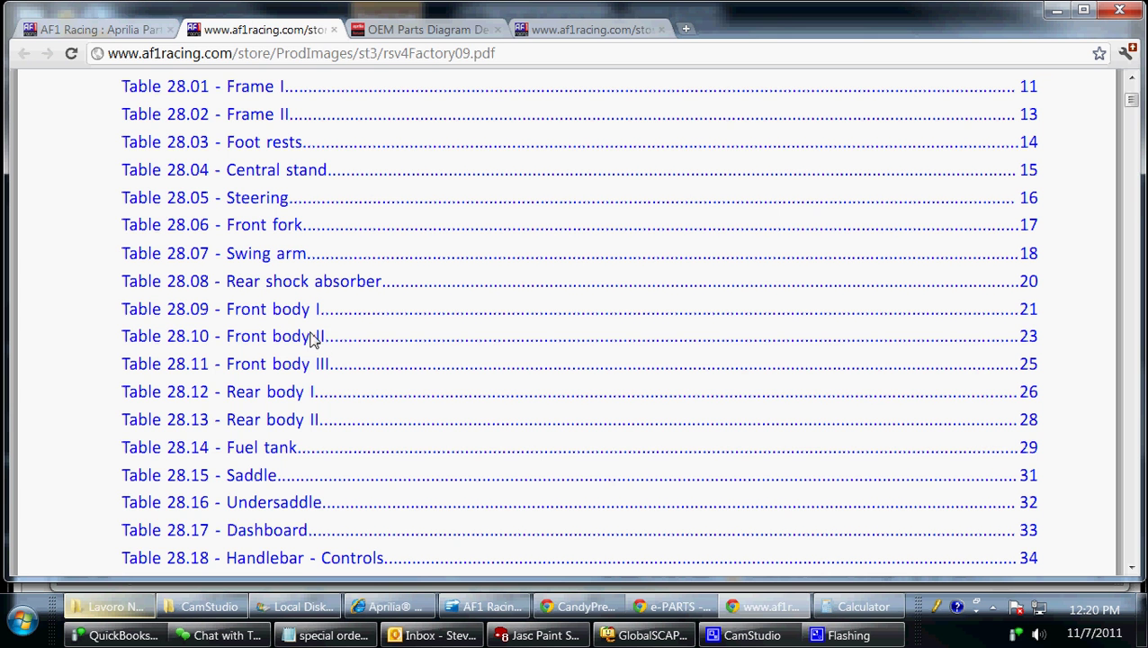
{"action": "left_click", "coordinate": [280, 317]}
{"action": "scroll", "coordinate": [360, 335], "scroll_direction": "down", "scroll_amount": 5}
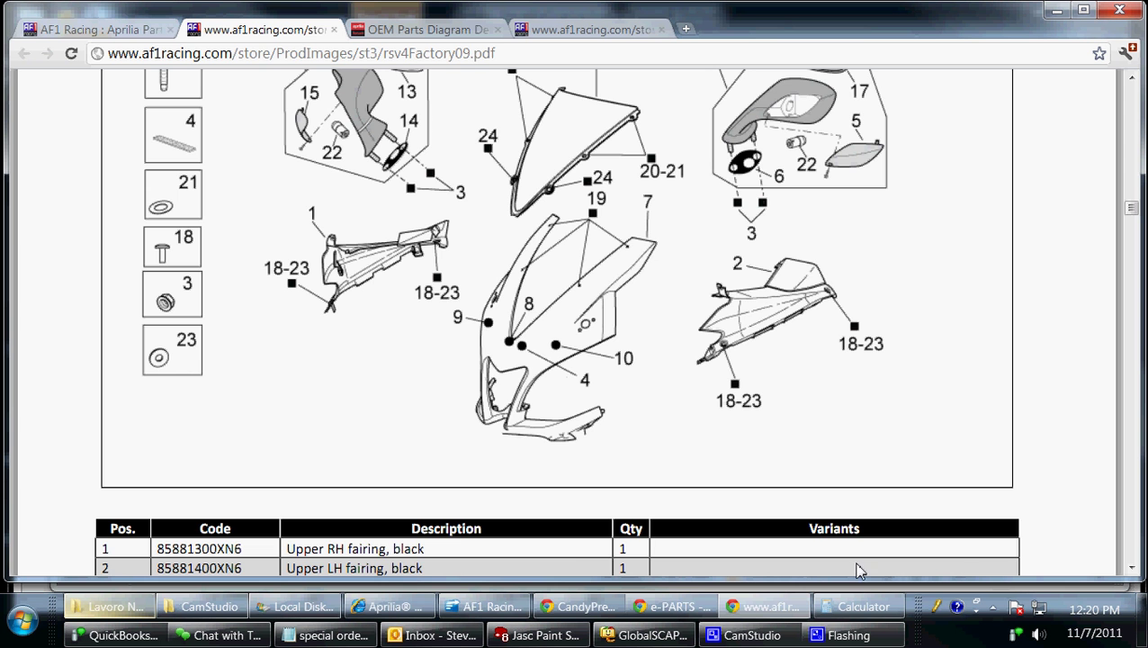
{"action": "left_click", "coordinate": [897, 535]}
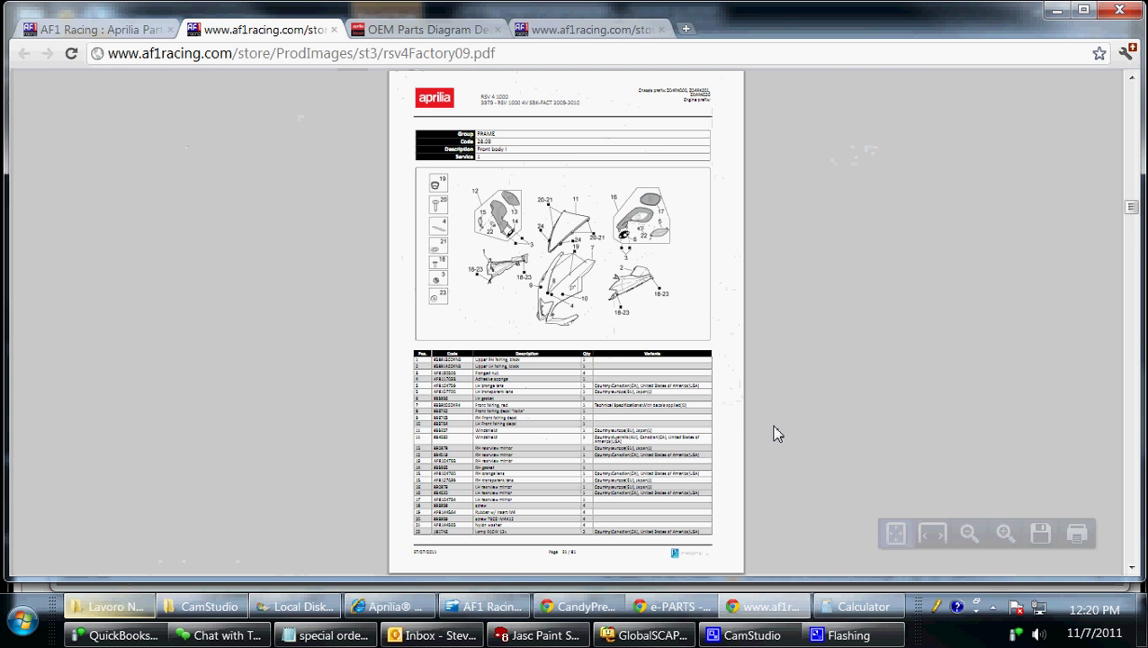
Read the Front body II (28.10) table at full width to find code 89410800XN5.
{"action": "scroll", "coordinate": [749, 437], "scroll_direction": "down", "scroll_amount": 5}
{"action": "scroll", "coordinate": [646, 355], "scroll_direction": "down", "scroll_amount": 3}
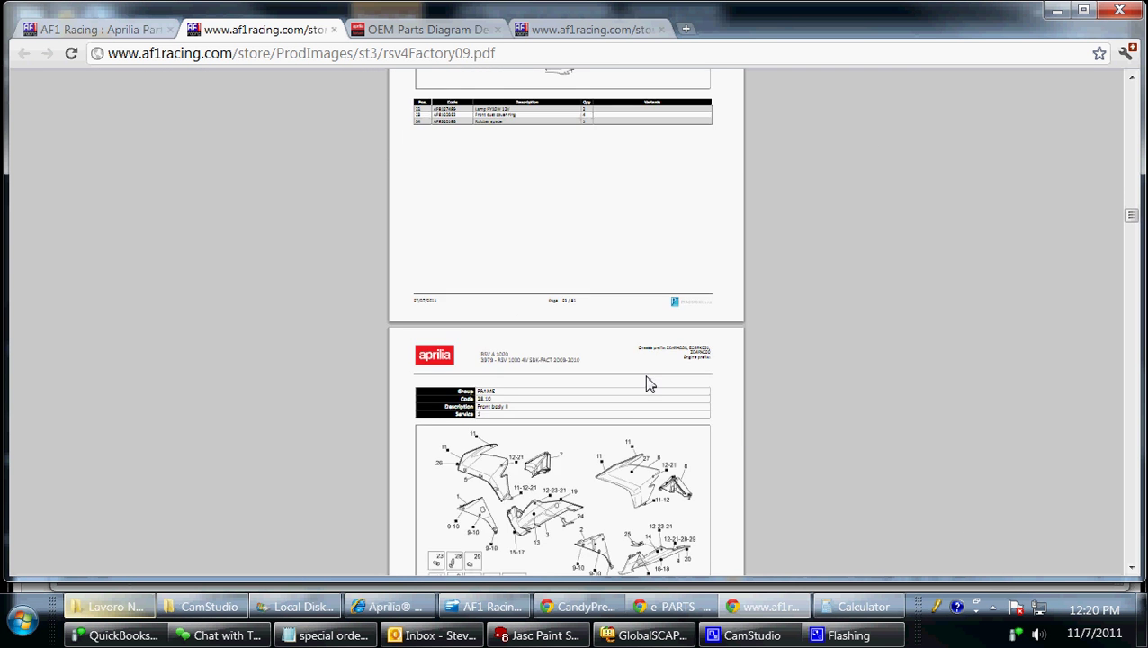
{"action": "scroll", "coordinate": [646, 383], "scroll_direction": "down", "scroll_amount": 3}
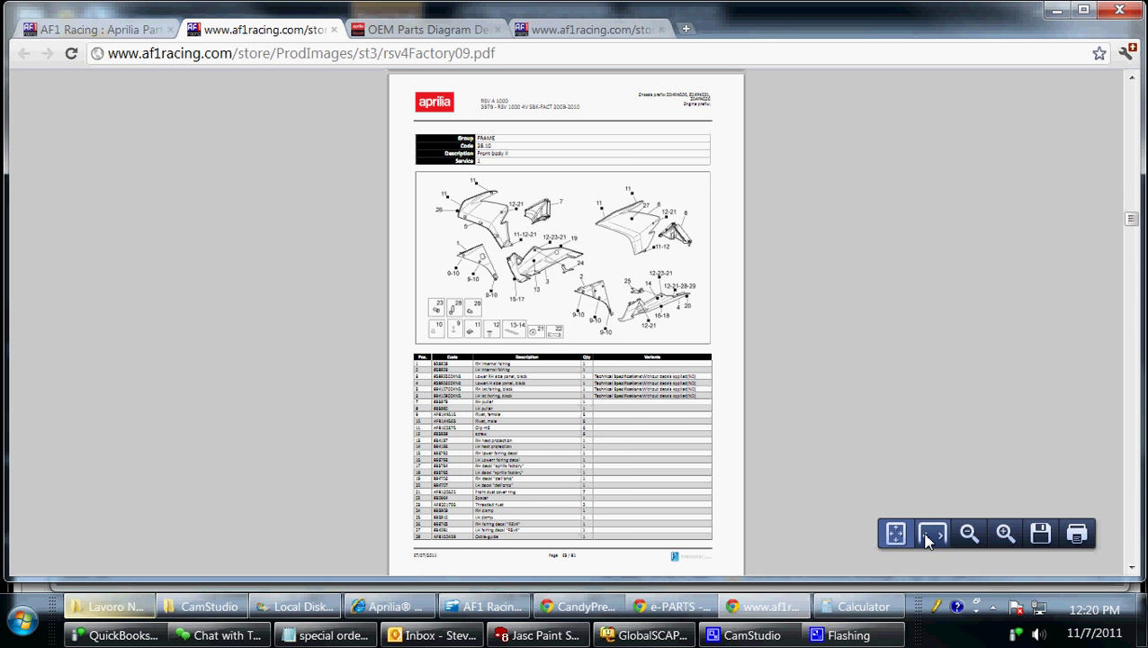
{"action": "left_click", "coordinate": [932, 534]}
{"action": "scroll", "coordinate": [690, 376], "scroll_direction": "down", "scroll_amount": 5}
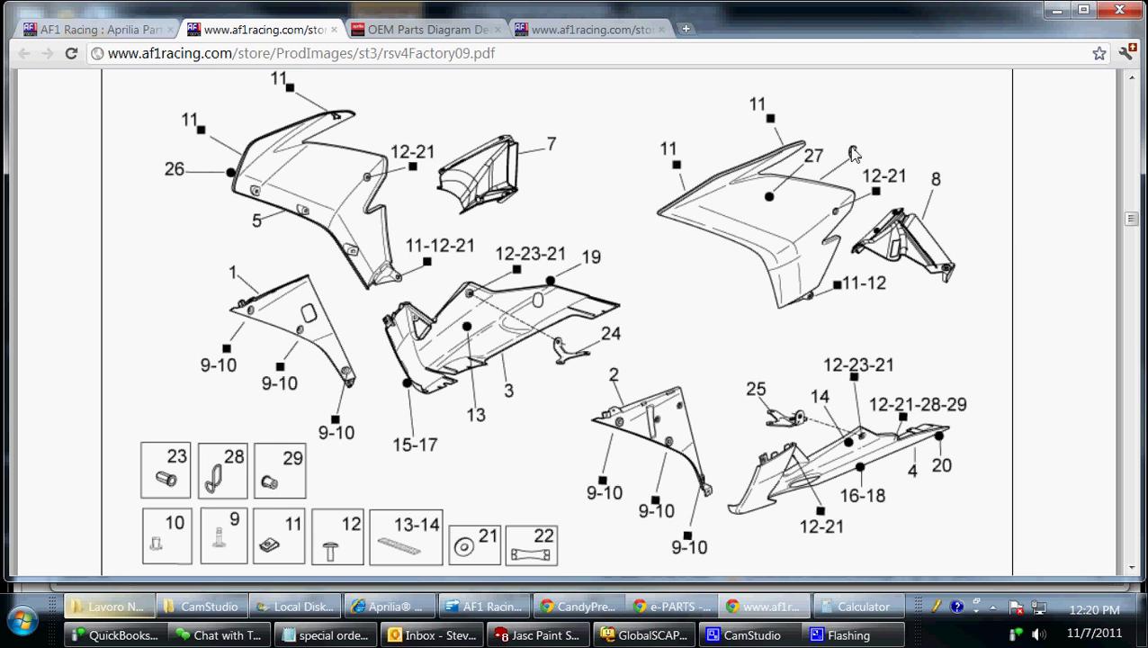
{"action": "scroll", "coordinate": [661, 341], "scroll_direction": "down", "scroll_amount": 4}
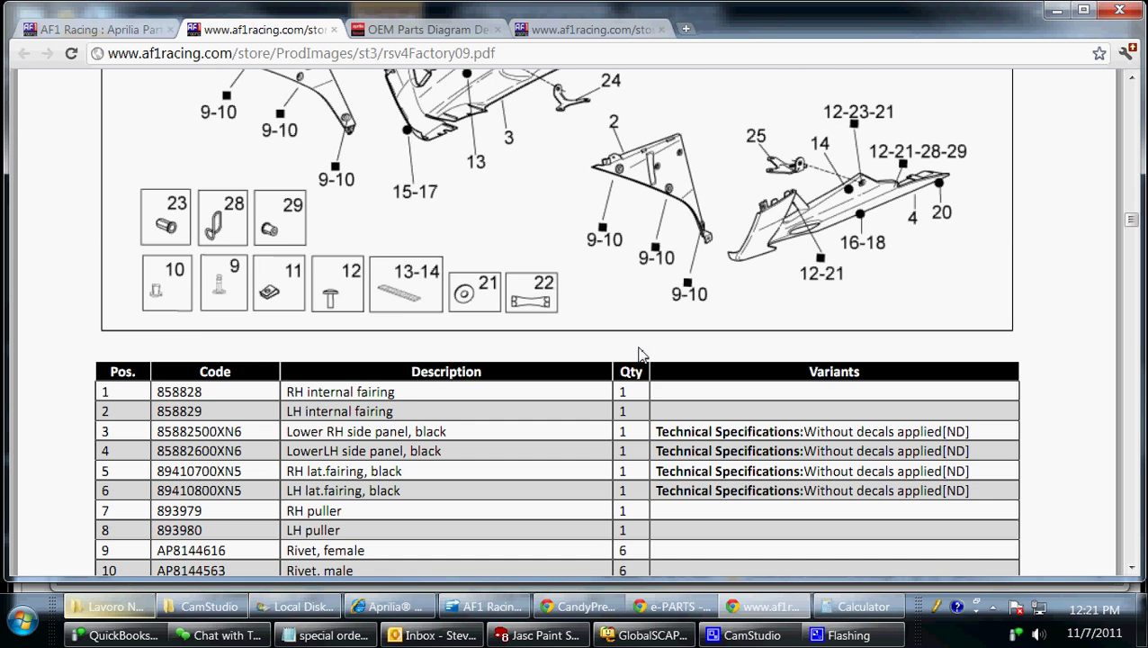
{"action": "scroll", "coordinate": [104, 360], "scroll_direction": "down", "scroll_amount": 1}
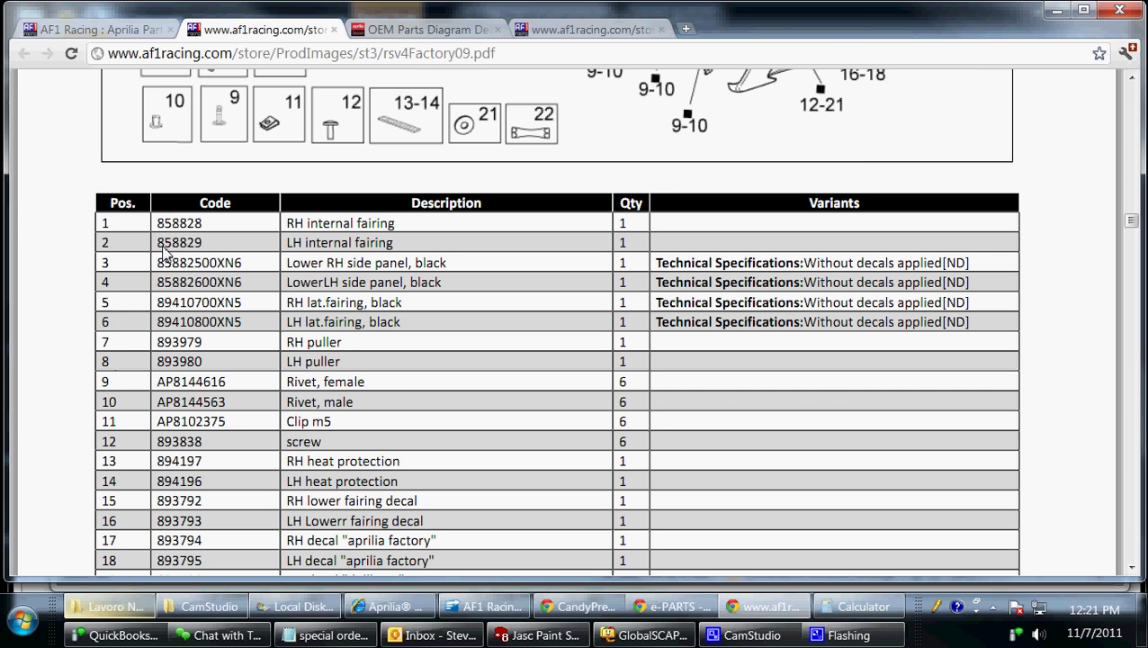
Mark the black LH lateral fairing row, then return to the store's RSV4 Factory Parts Fiche tab.
{"action": "left_click_drag", "start_coordinate": [100, 322], "coordinate": [1031, 335]}
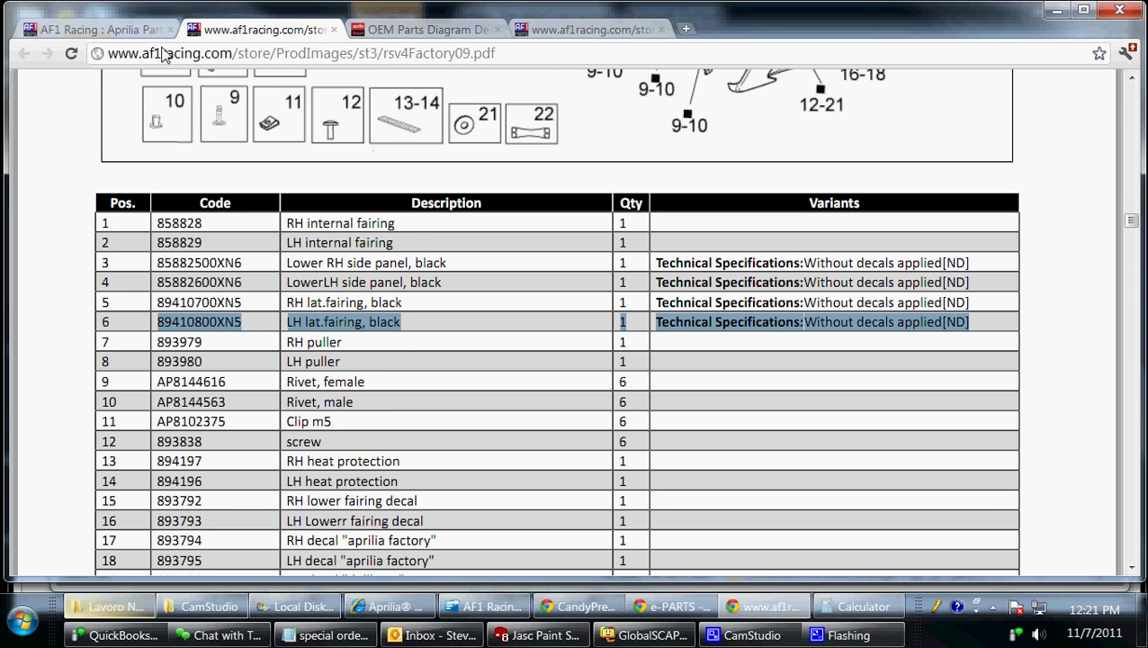
{"action": "left_click", "coordinate": [123, 33]}
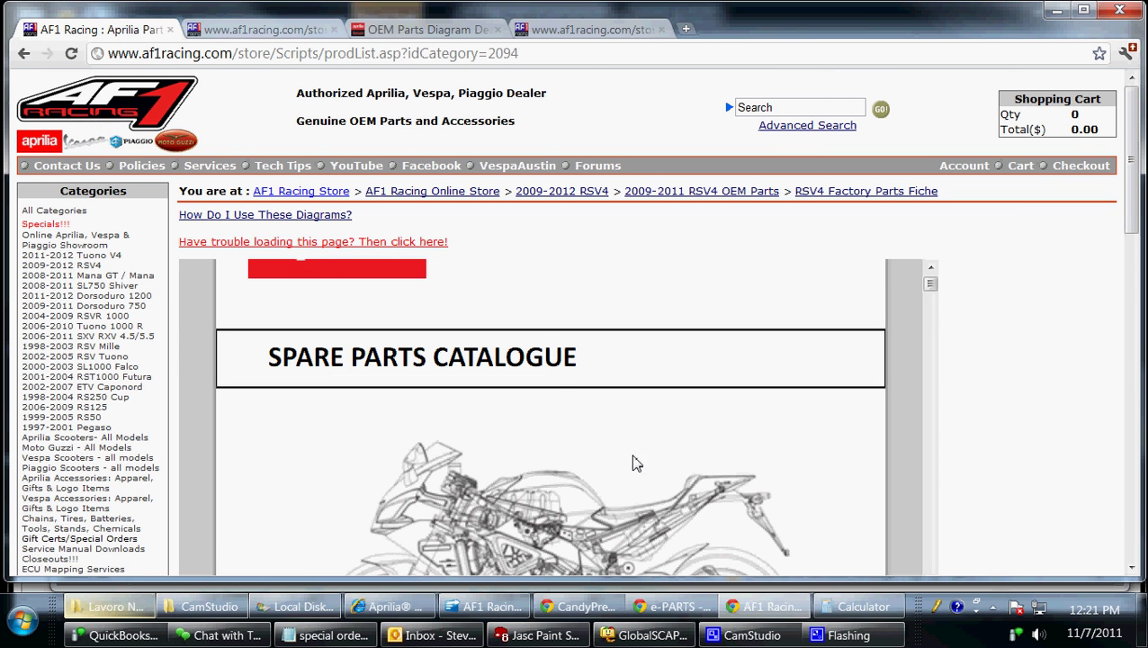
Read the Aprilia Forum guide on the diagrams, then return to the catalogue's Front body II table.
{"action": "left_click", "coordinate": [324, 216]}
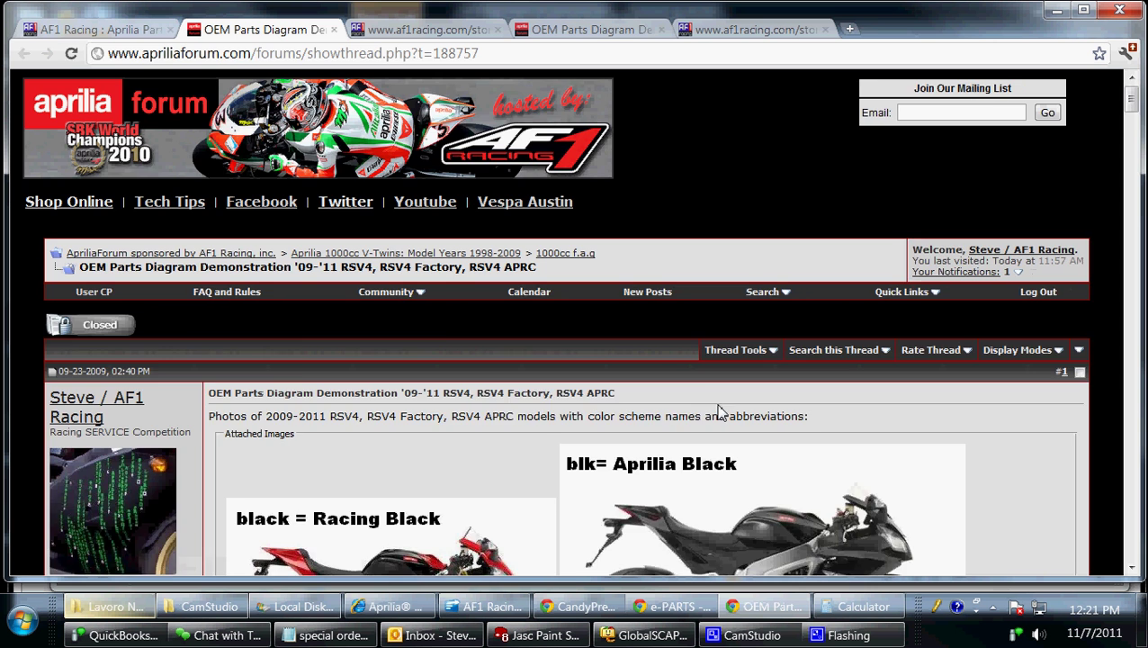
{"action": "scroll", "coordinate": [474, 414], "scroll_direction": "down", "scroll_amount": 2}
{"action": "scroll", "coordinate": [472, 414], "scroll_direction": "down", "scroll_amount": 2}
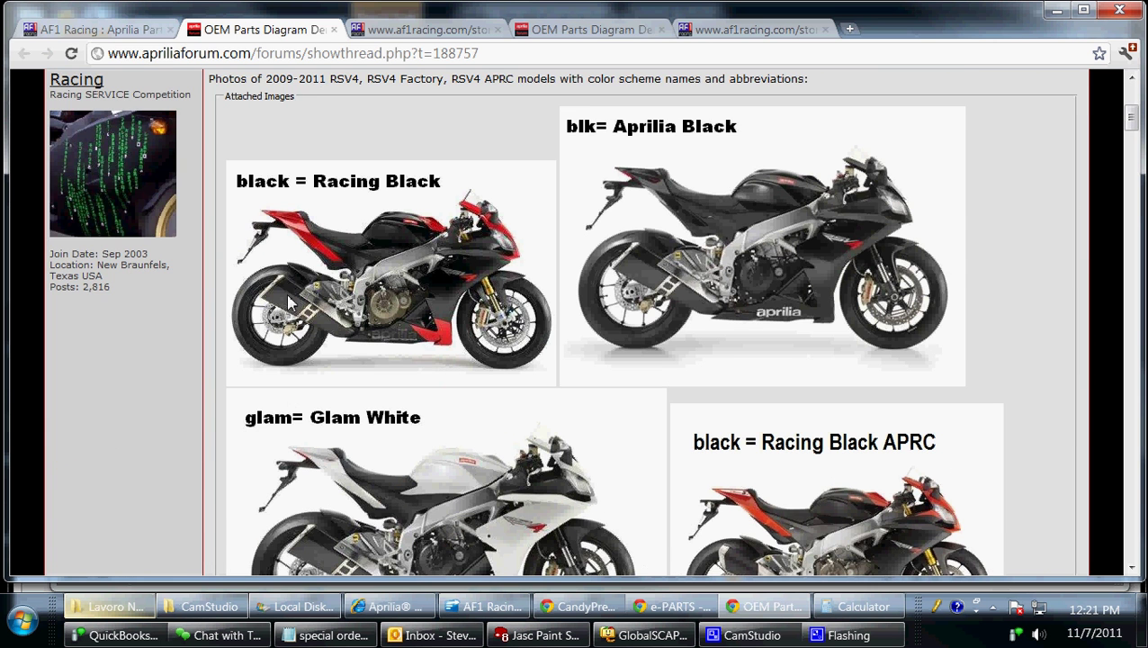
{"action": "scroll", "coordinate": [807, 455], "scroll_direction": "down", "scroll_amount": 1}
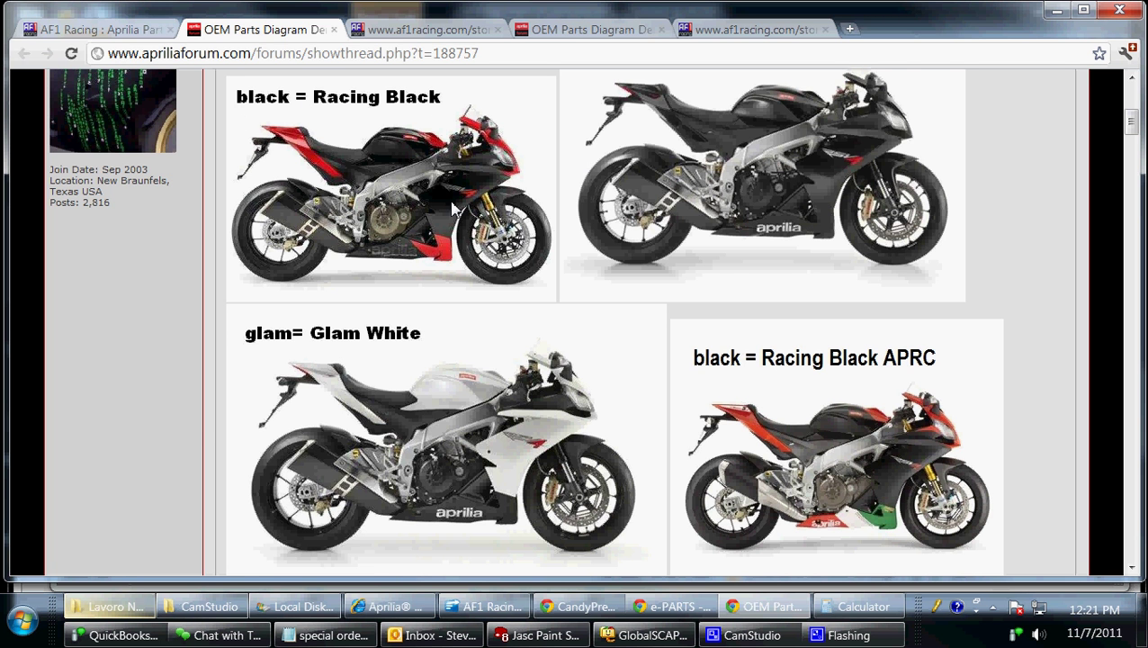
{"action": "left_click", "coordinate": [430, 31]}
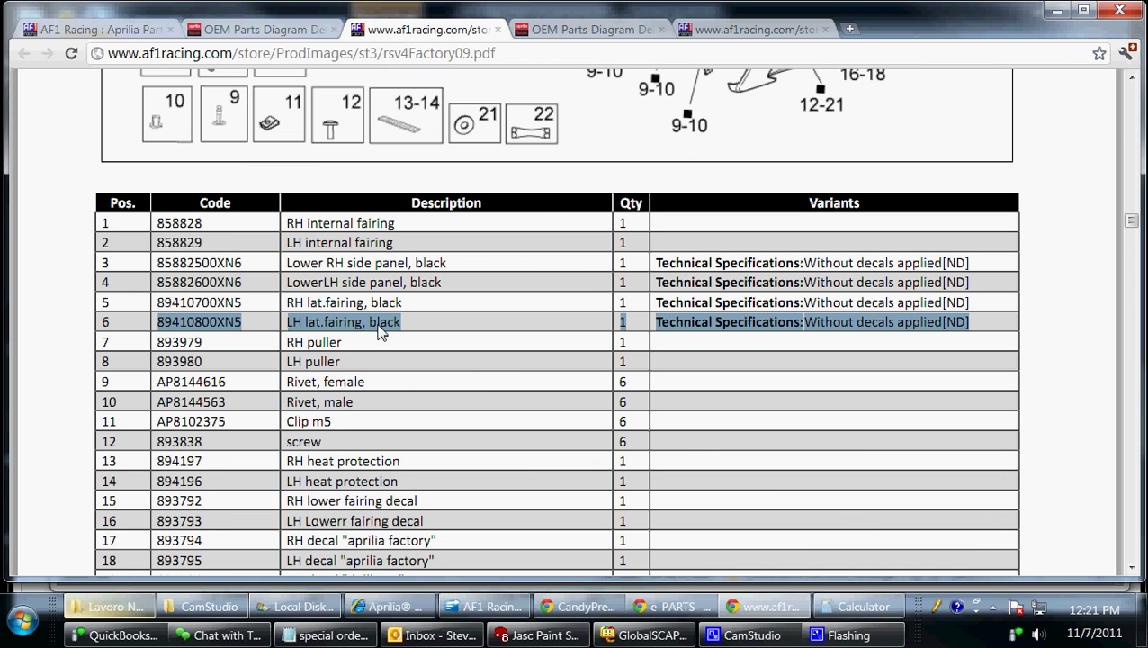
Copy the black LH fairing's part code 89410800XN from row 6 of the parts table.
{"action": "left_click_drag", "start_coordinate": [260, 335], "coordinate": [162, 329]}
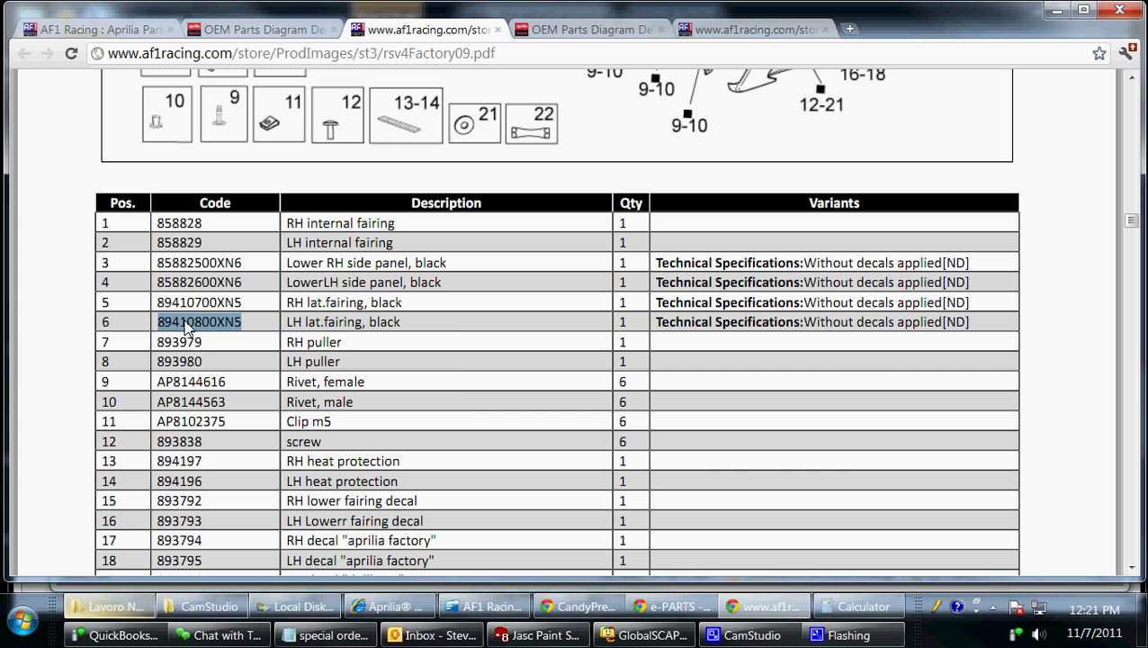
{"action": "right_click", "coordinate": [186, 329]}
{"action": "left_click", "coordinate": [213, 334]}
{"action": "scroll", "coordinate": [594, 340], "scroll_direction": "up", "scroll_amount": 5}
Search the store for 89410800XN and add one LH lat.fairing, black to the cart at $329.99.
{"action": "left_click", "coordinate": [85, 30]}
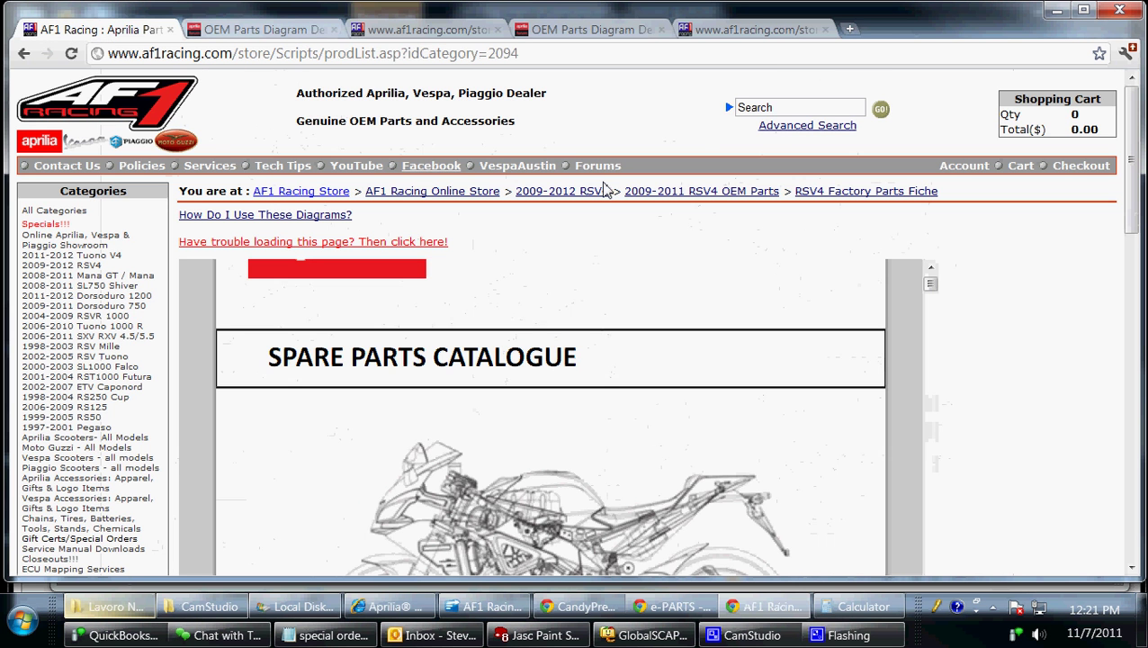
{"action": "left_click", "coordinate": [774, 108]}
{"action": "right_click", "coordinate": [772, 107]}
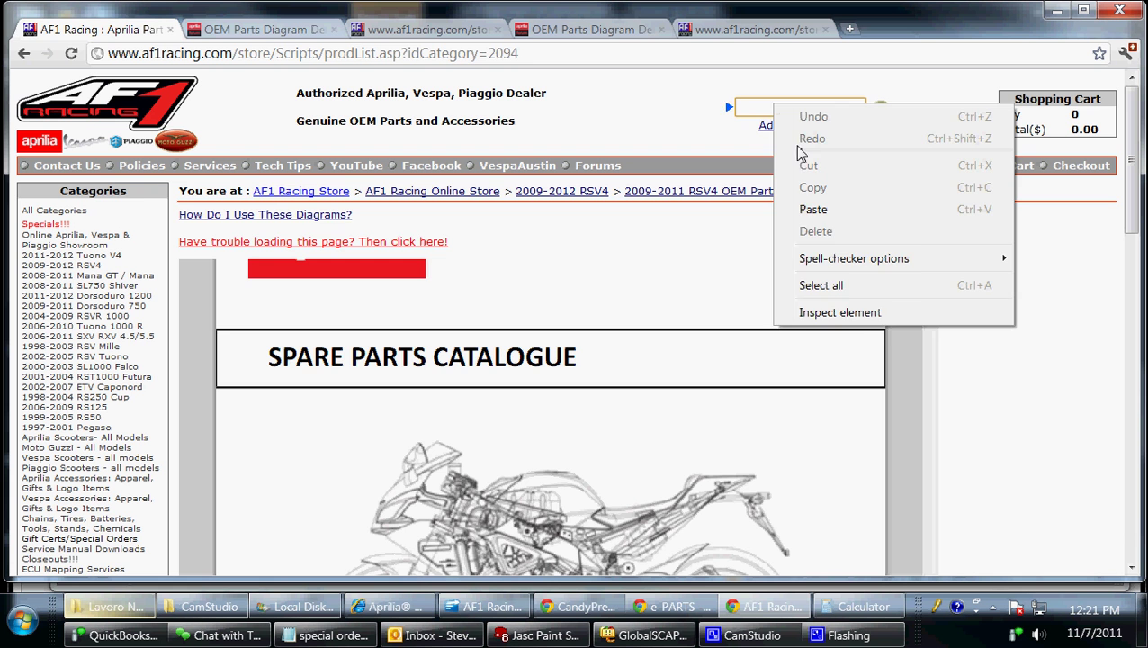
{"action": "left_click", "coordinate": [810, 216]}
{"action": "left_click", "coordinate": [881, 110]}
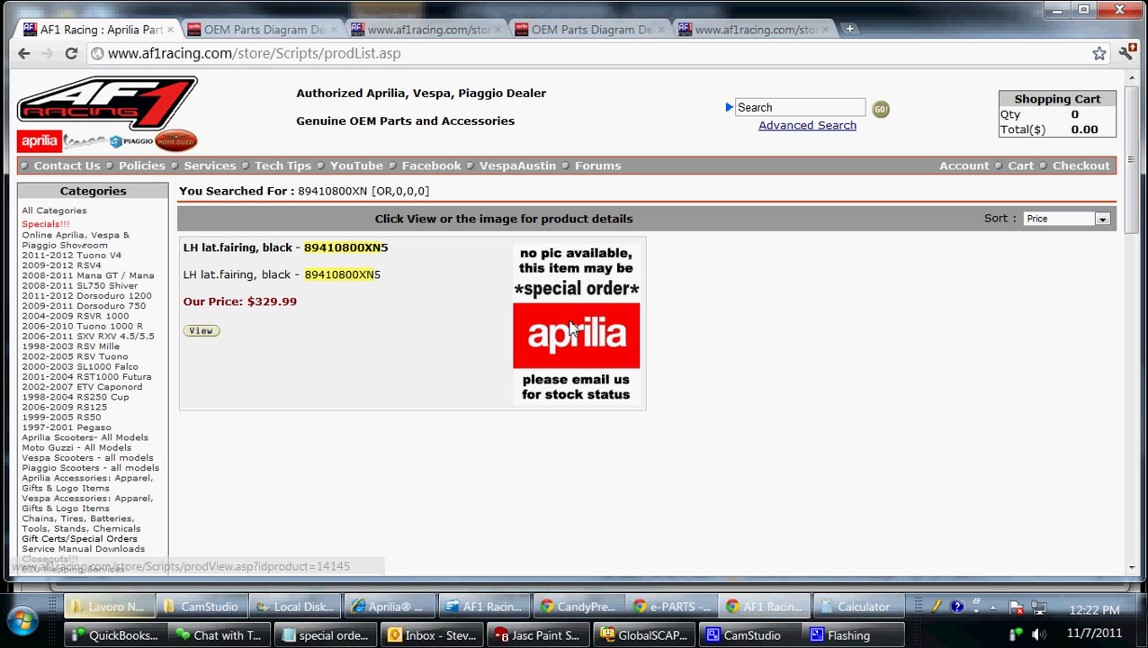
{"action": "left_click", "coordinate": [199, 333]}
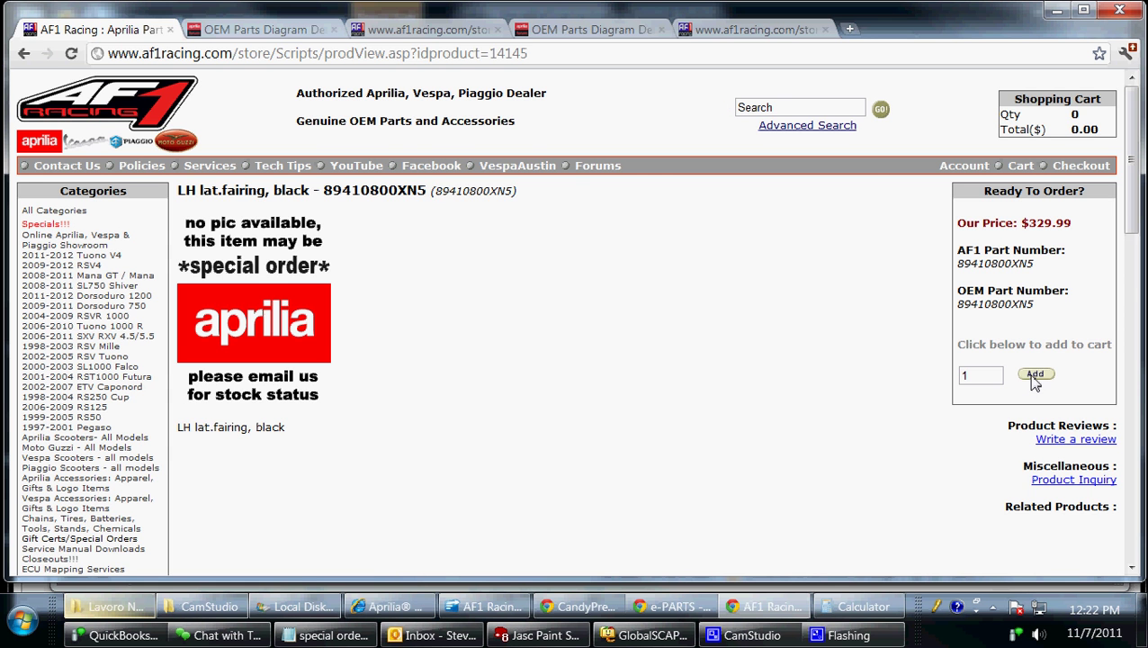
{"action": "left_click", "coordinate": [1035, 376]}
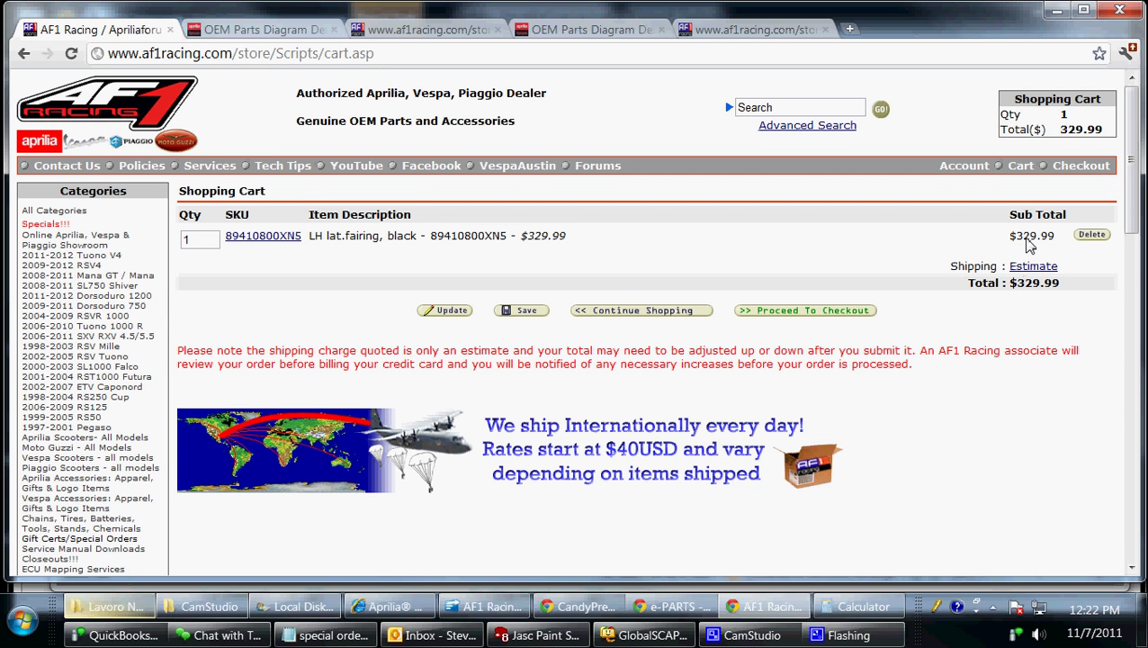
{"action": "left_click", "coordinate": [413, 32]}
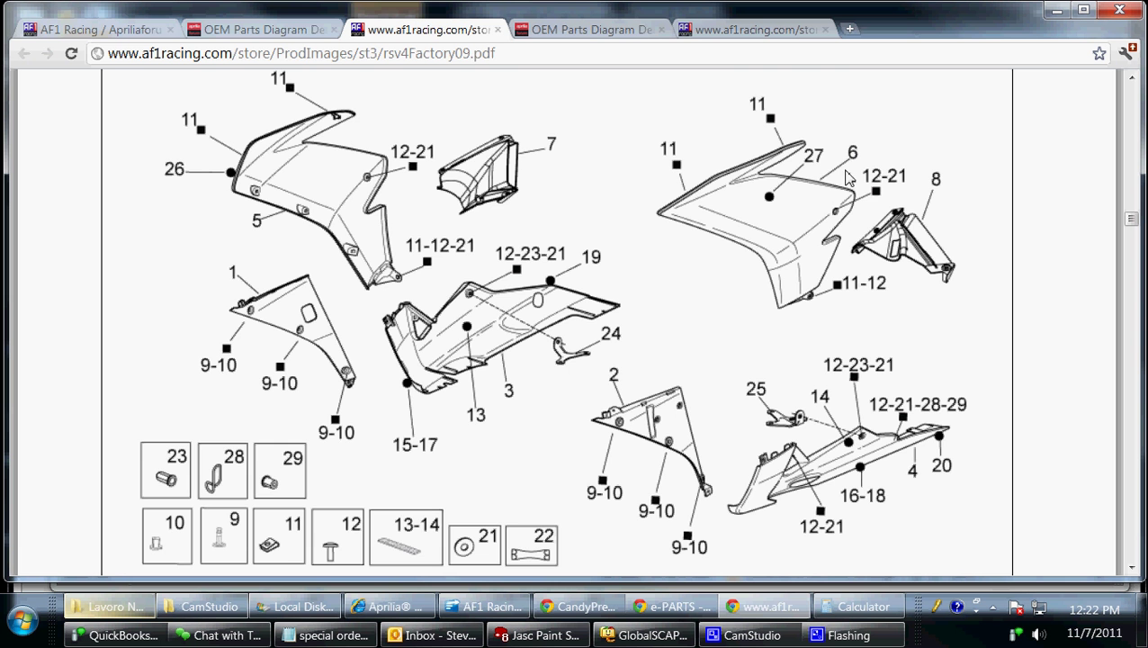
Note in the parts table that the LH fairing comes without decals.
{"action": "scroll", "coordinate": [599, 297], "scroll_direction": "down", "scroll_amount": 5}
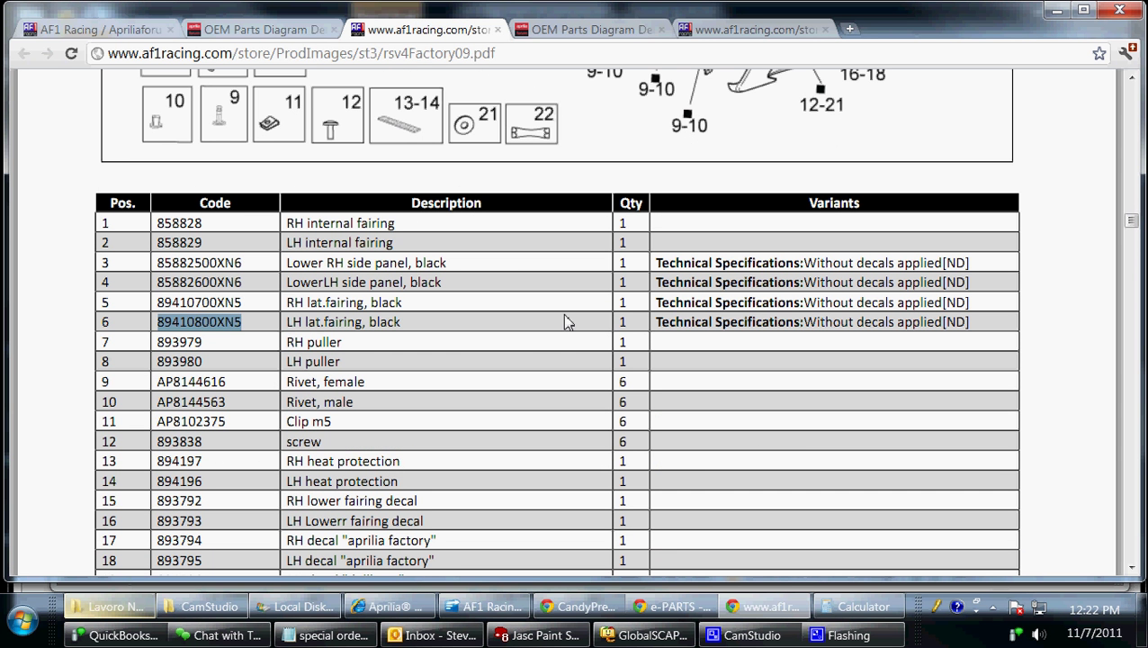
{"action": "left_click", "coordinate": [675, 322]}
{"action": "left_click_drag", "start_coordinate": [658, 325], "coordinate": [979, 324]}
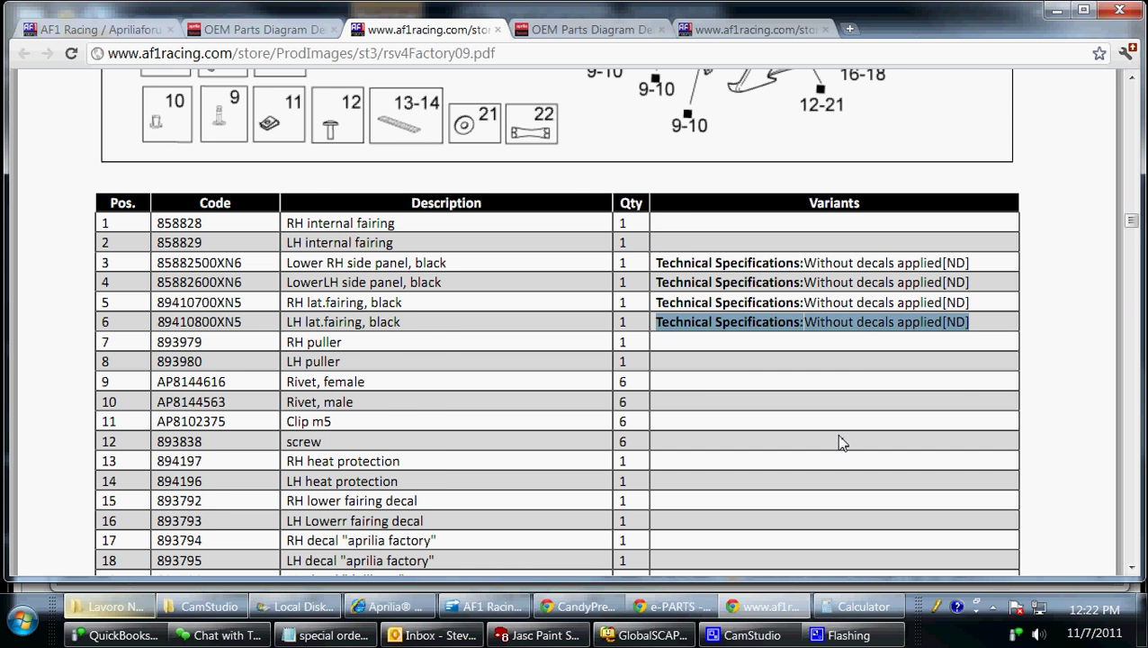
{"action": "scroll", "coordinate": [838, 420], "scroll_direction": "up", "scroll_amount": 1}
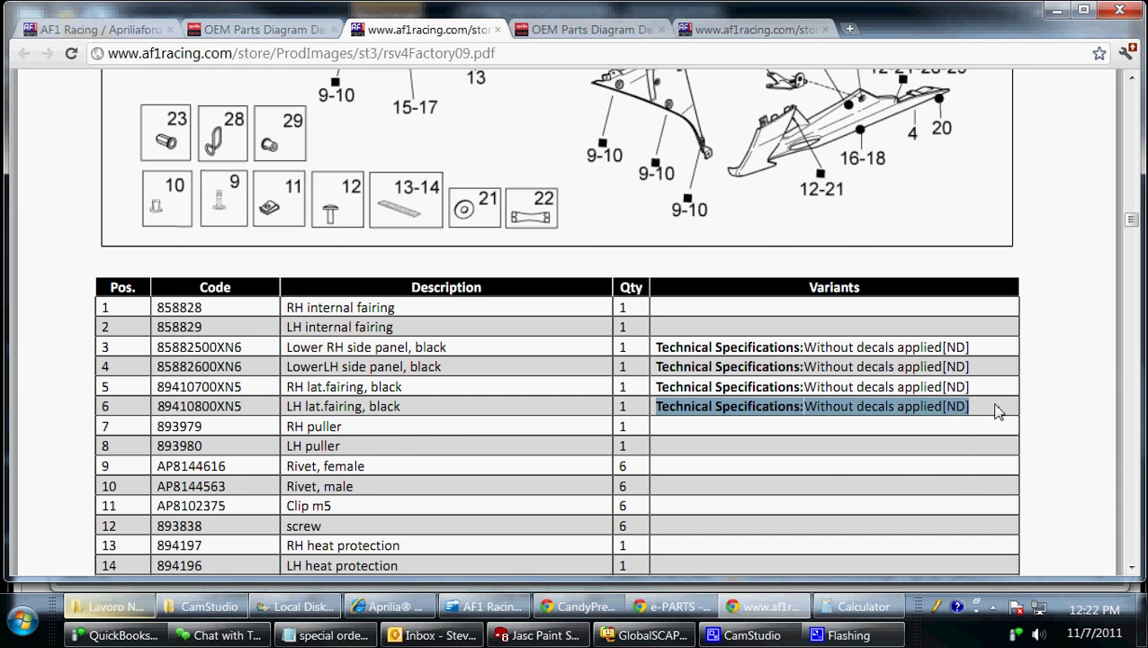
{"action": "scroll", "coordinate": [999, 411], "scroll_direction": "up", "scroll_amount": 4}
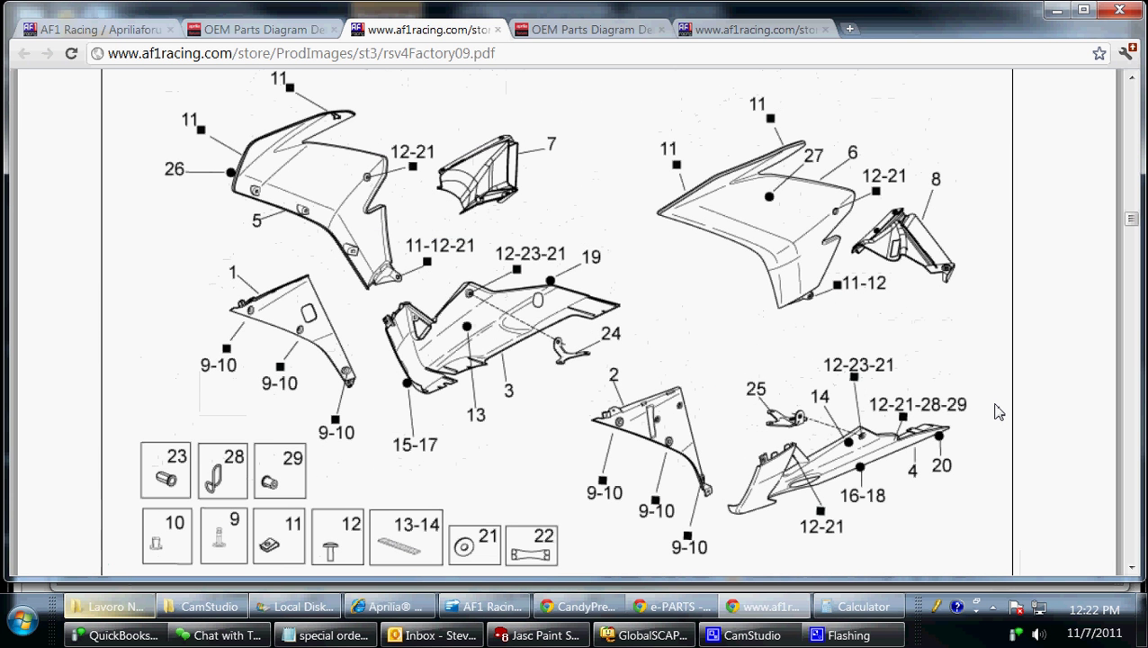
{"action": "scroll", "coordinate": [899, 355], "scroll_direction": "up", "scroll_amount": 1}
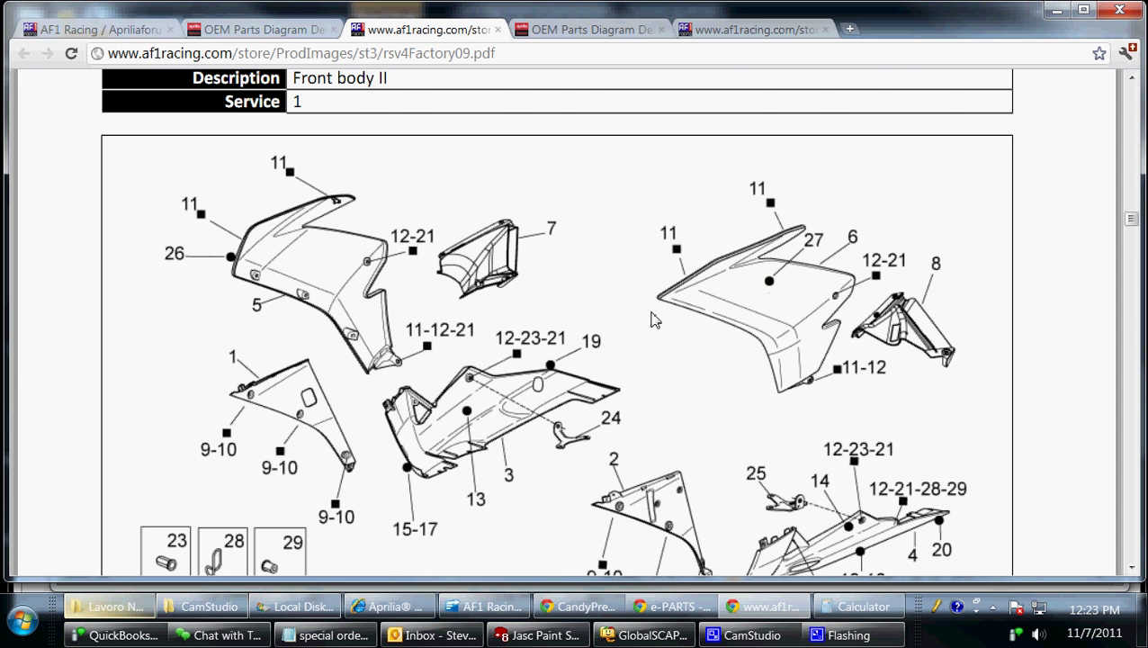
{"action": "scroll", "coordinate": [653, 319], "scroll_direction": "down", "scroll_amount": 10}
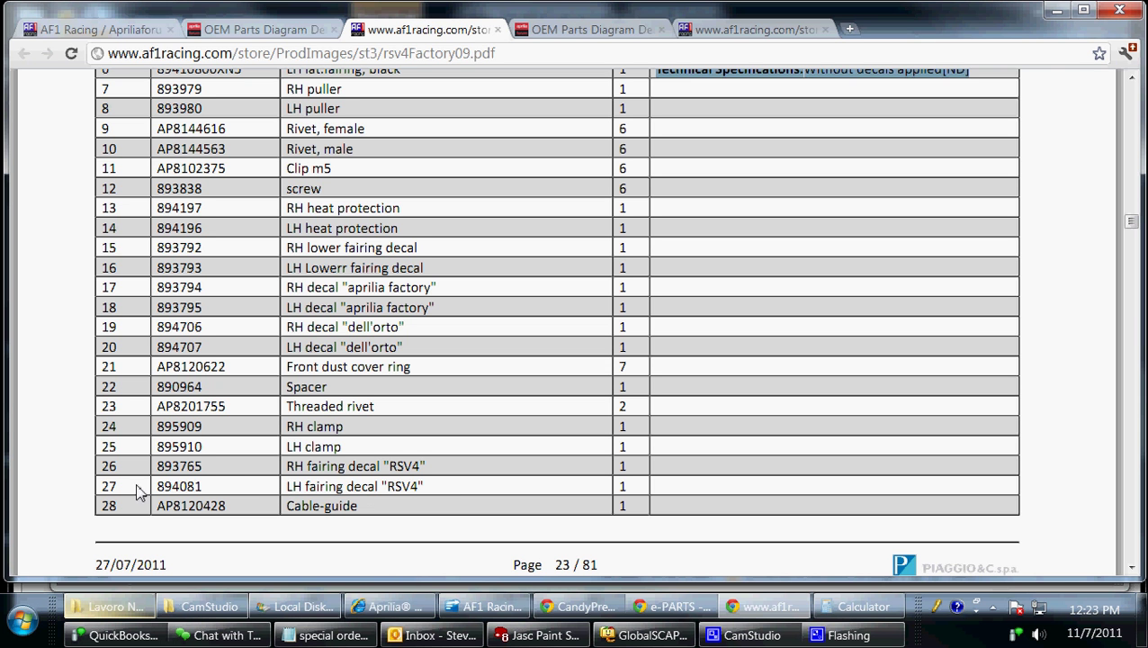
Copy the LH fairing decal "RSV4" part number 894081 from row 27 for the store search.
{"action": "left_click_drag", "start_coordinate": [104, 486], "coordinate": [736, 483]}
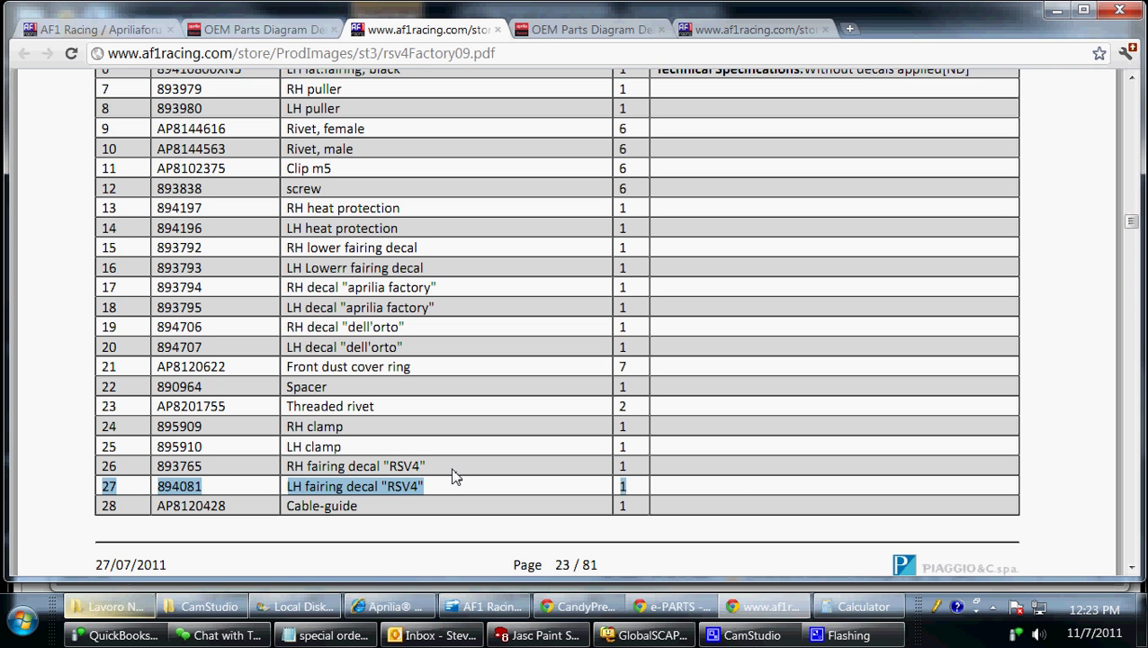
{"action": "left_click", "coordinate": [223, 487]}
{"action": "left_click_drag", "start_coordinate": [159, 485], "coordinate": [207, 488]}
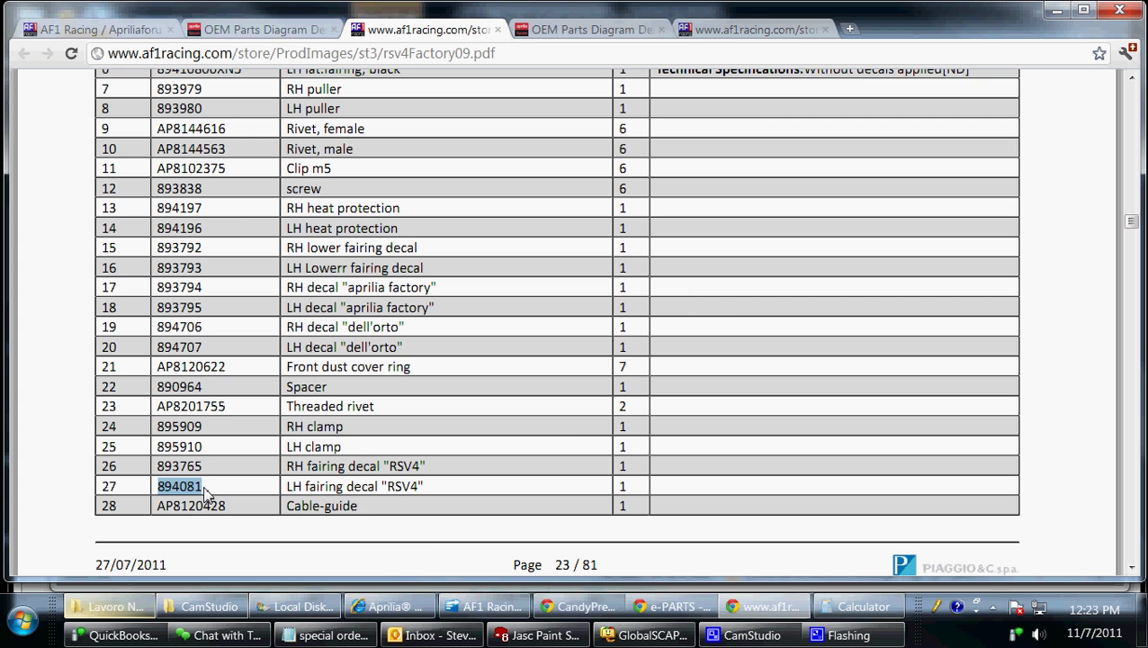
{"action": "right_click", "coordinate": [191, 490]}
{"action": "left_click", "coordinate": [236, 508]}
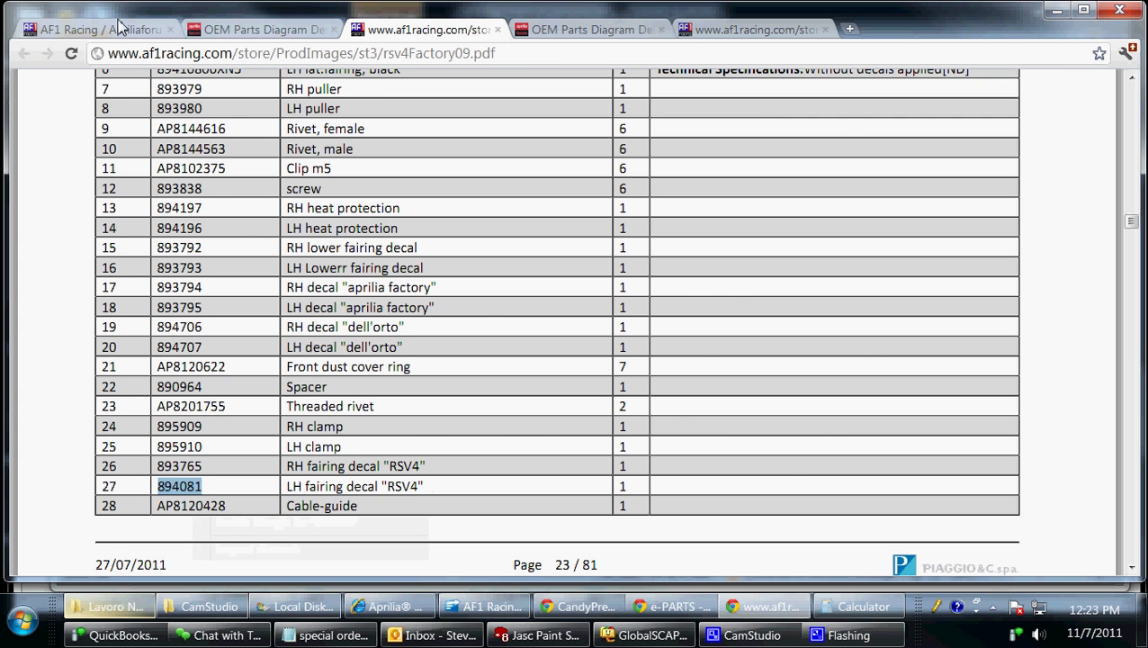
{"action": "left_click", "coordinate": [124, 28]}
{"action": "left_click", "coordinate": [760, 108]}
Search the store for 894081 and add the LH Fairing Decal at $17.99, totalling $347.98.
{"action": "right_click", "coordinate": [761, 108]}
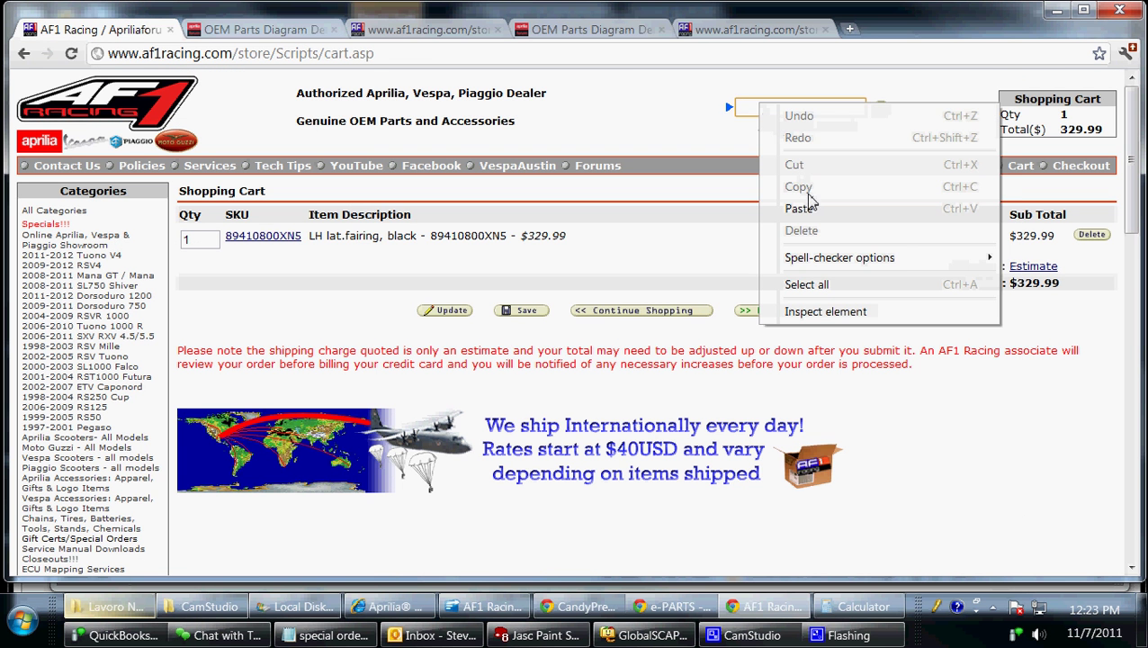
{"action": "left_click", "coordinate": [800, 208]}
{"action": "left_click", "coordinate": [882, 112]}
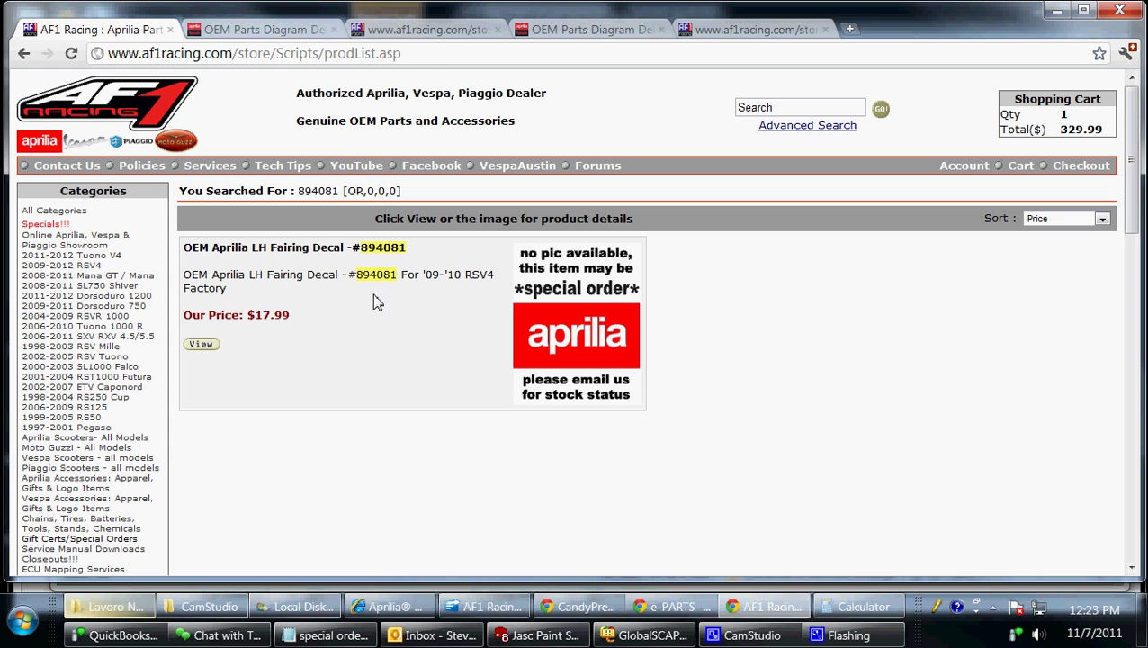
{"action": "left_click", "coordinate": [558, 313]}
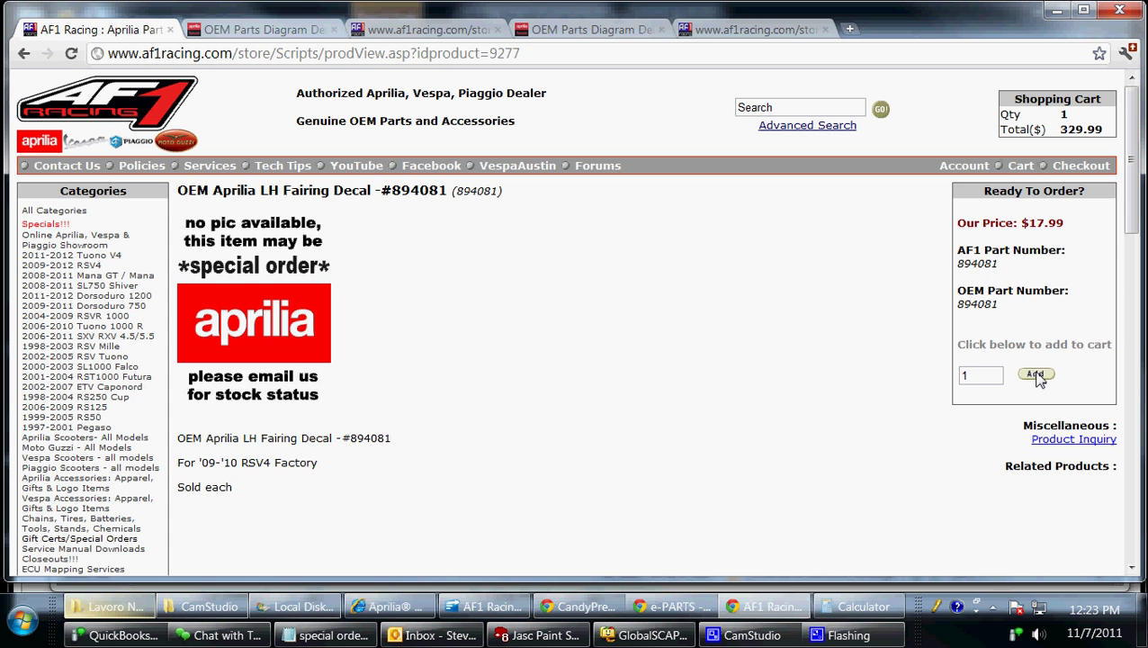
{"action": "left_click", "coordinate": [1036, 375]}
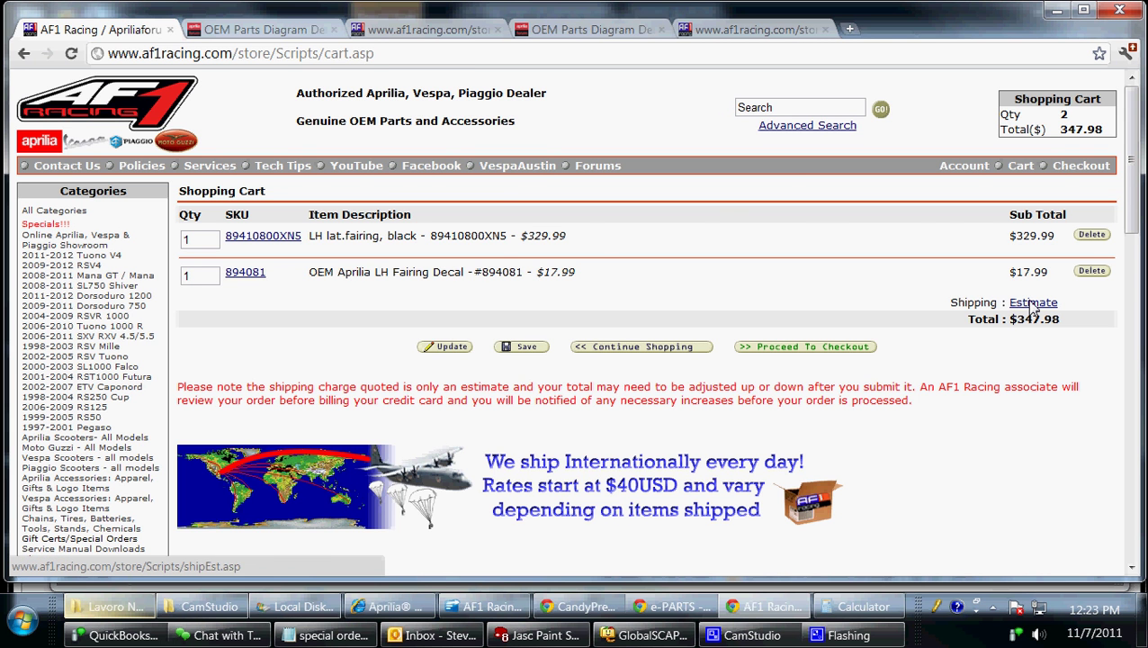
Check the UK shipping estimate ($40 USPS, $55 UPS) for both items, then proceed to checkout.
{"action": "left_click", "coordinate": [1033, 303]}
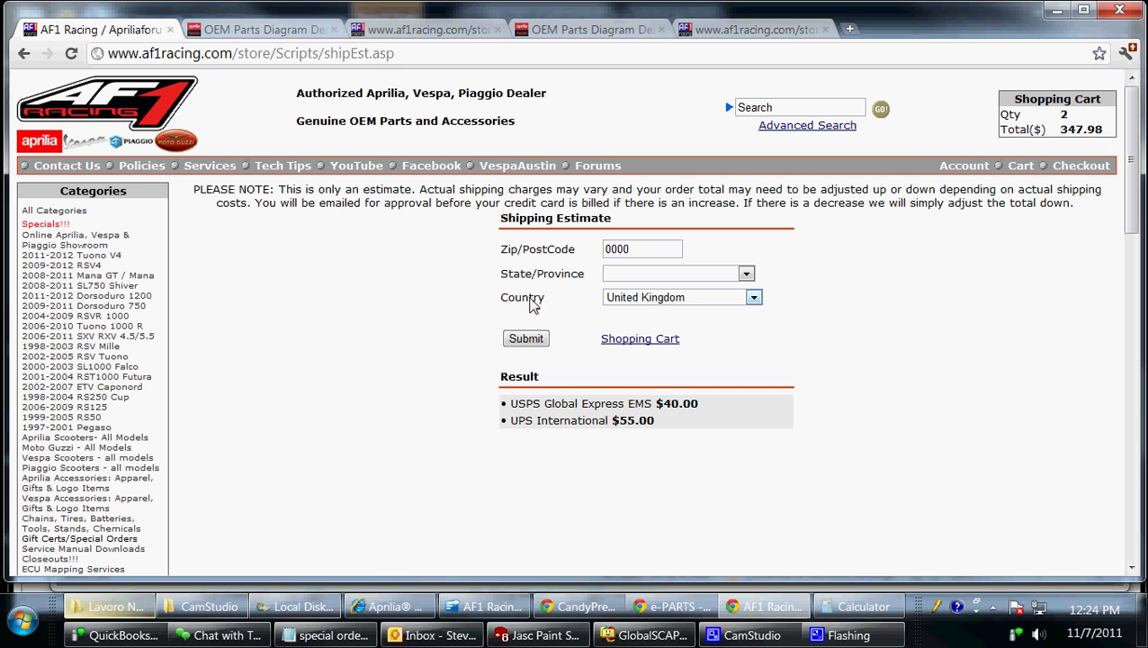
{"action": "left_click_drag", "start_coordinate": [667, 430], "coordinate": [433, 469]}
{"action": "left_click", "coordinate": [186, 64]}
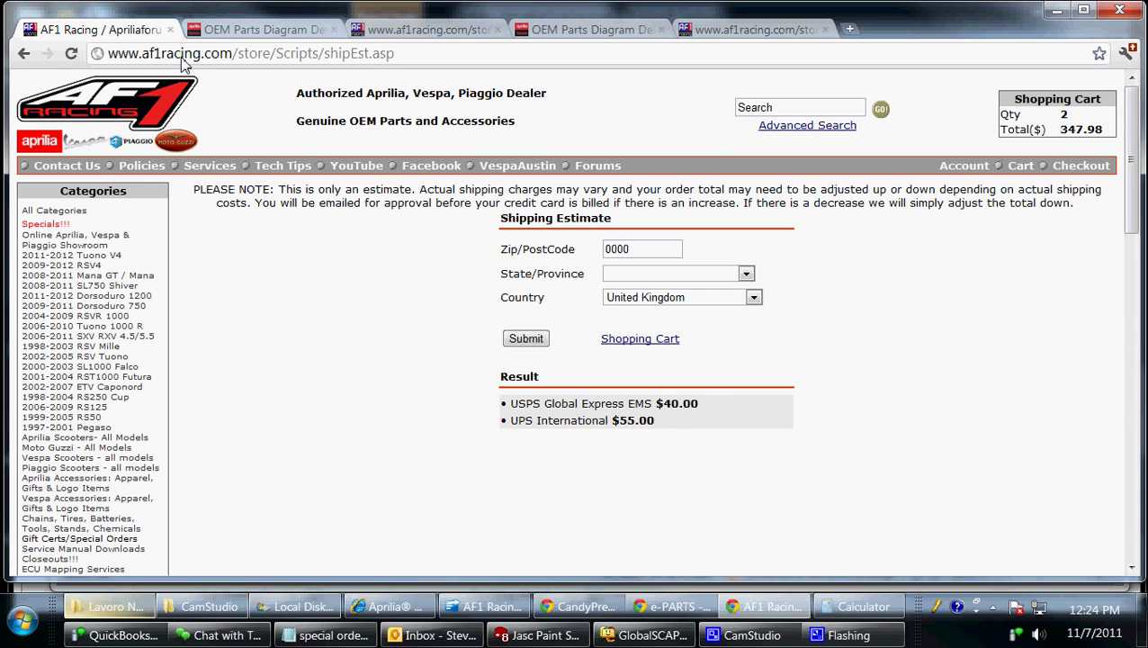
{"action": "left_click", "coordinate": [24, 53]}
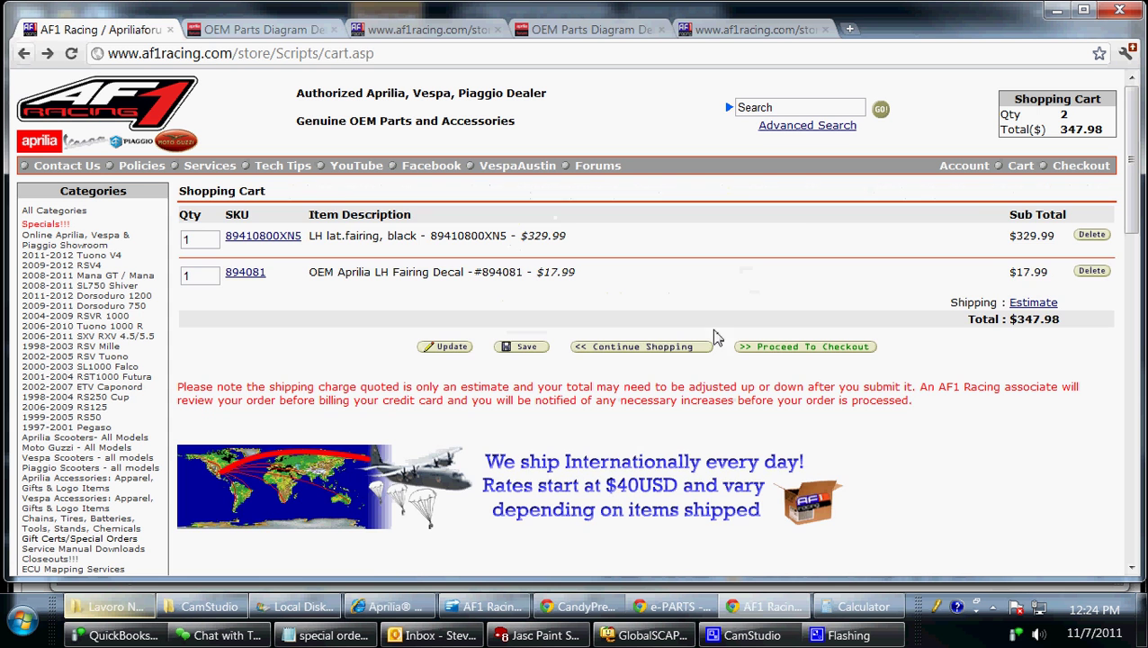
{"action": "left_click", "coordinate": [781, 345]}
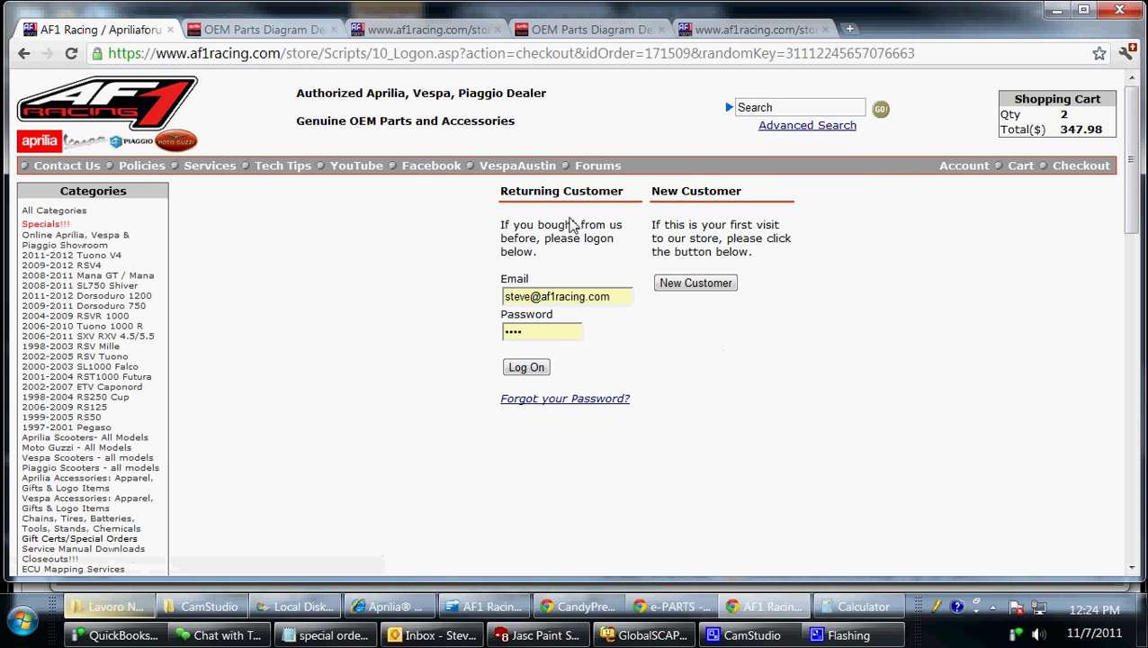
Sign in at checkout with the saved customer account.
{"action": "left_click_drag", "start_coordinate": [648, 279], "coordinate": [723, 282]}
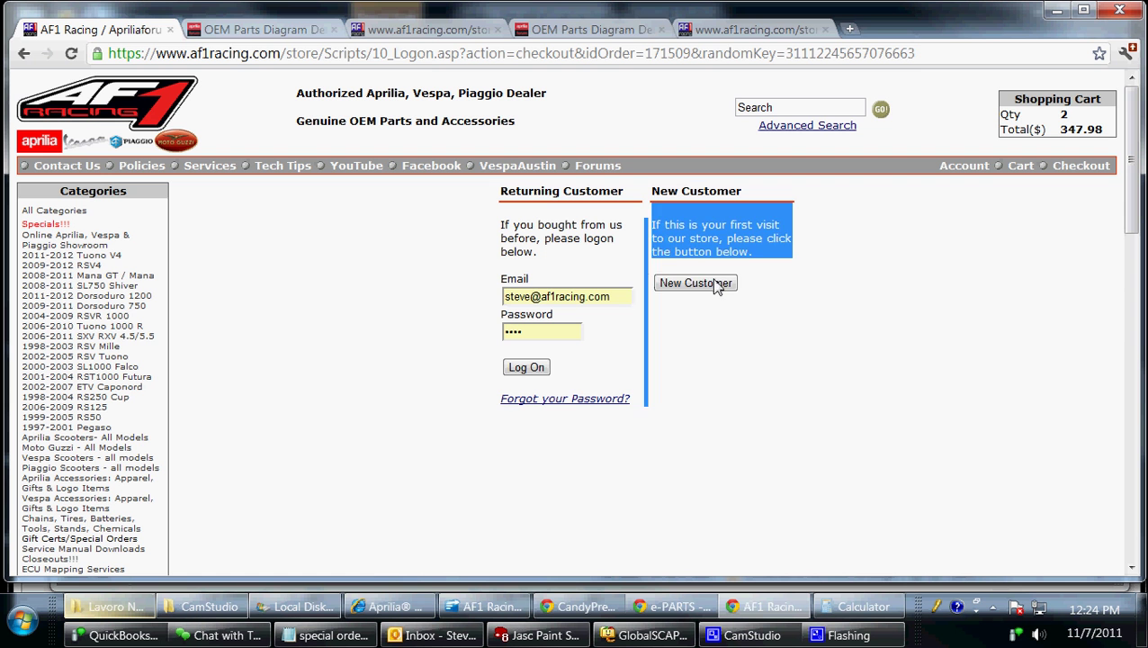
{"action": "left_click", "coordinate": [585, 345]}
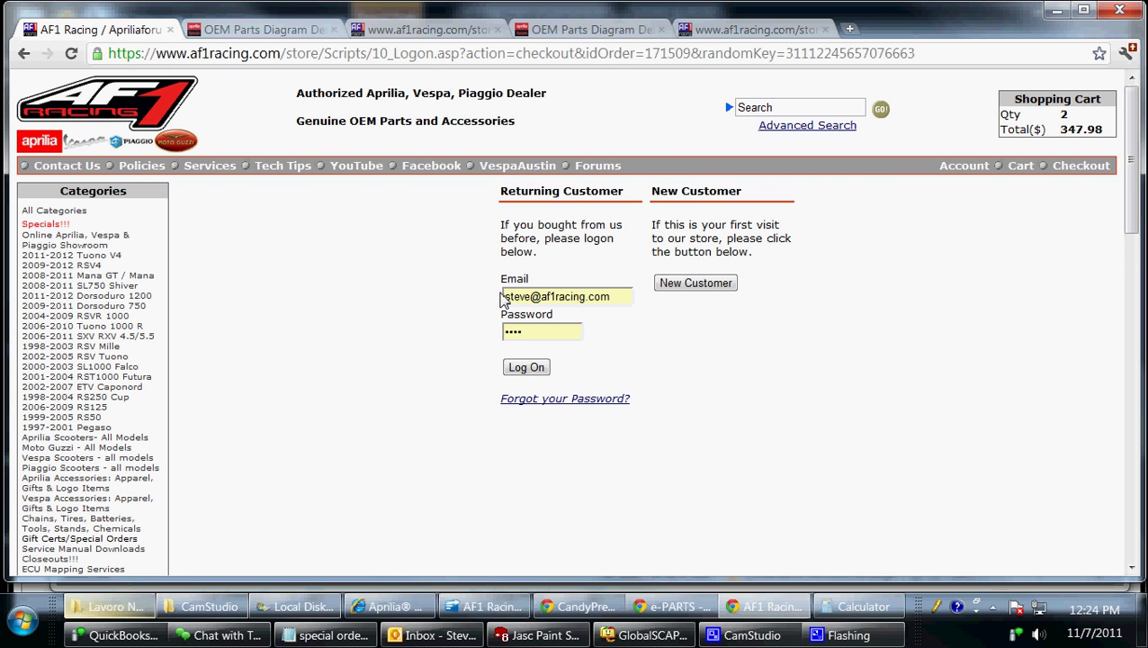
{"action": "left_click", "coordinate": [528, 371]}
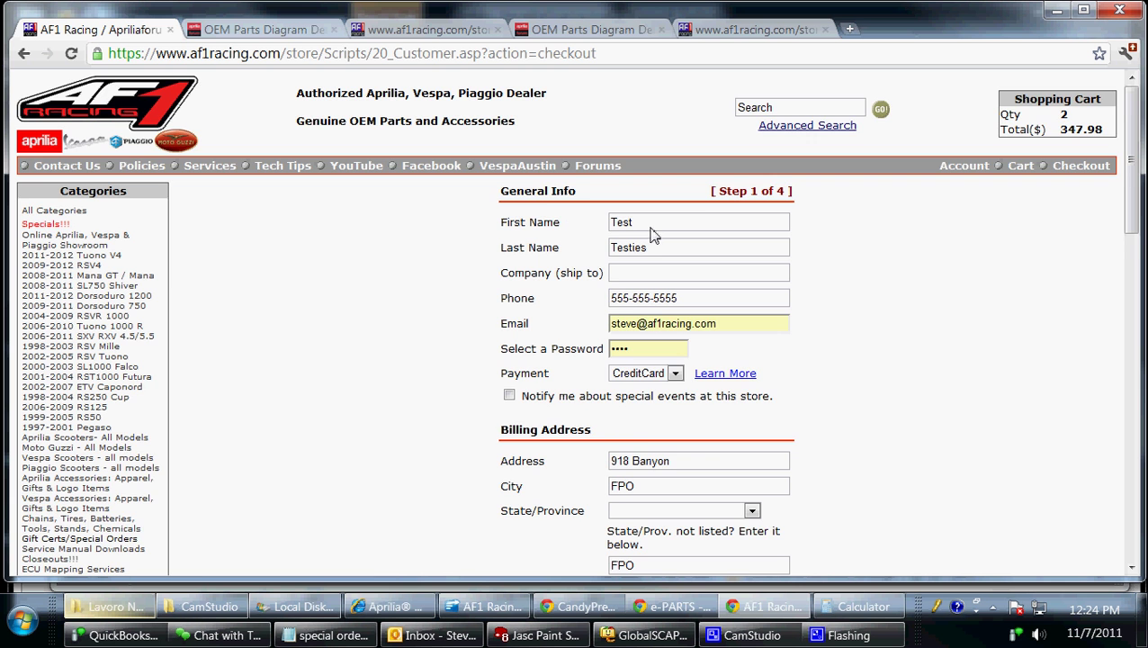
Submit the contact and billing details to reach checkout step 2 of 4.
{"action": "scroll", "coordinate": [654, 320], "scroll_direction": "down", "scroll_amount": 1}
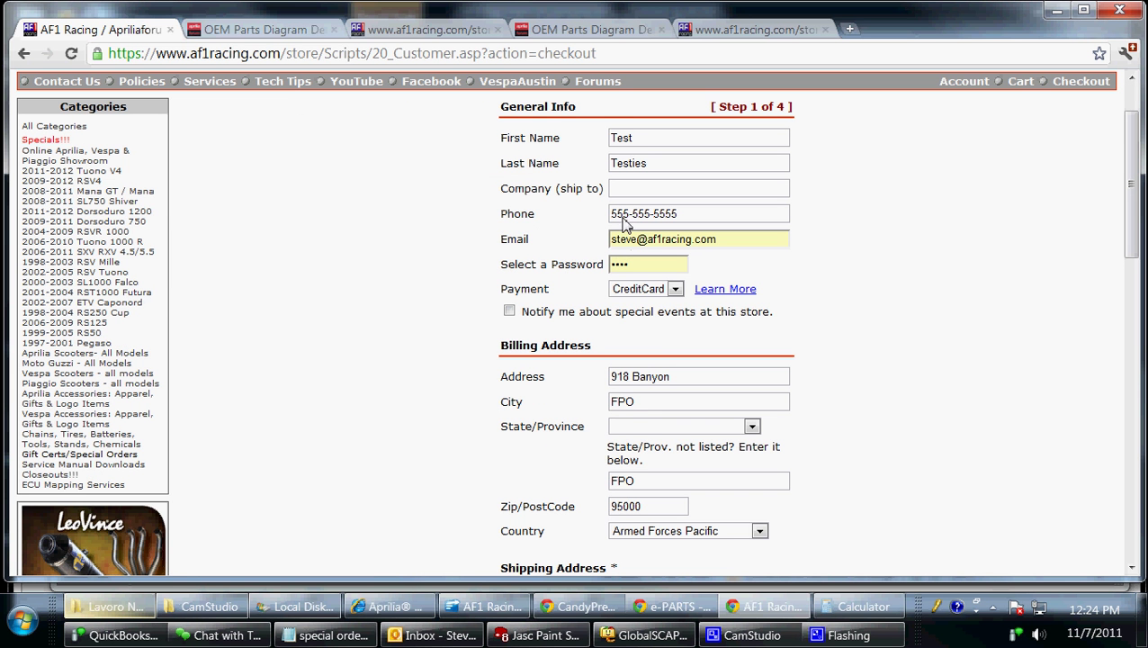
{"action": "scroll", "coordinate": [576, 349], "scroll_direction": "down", "scroll_amount": 1}
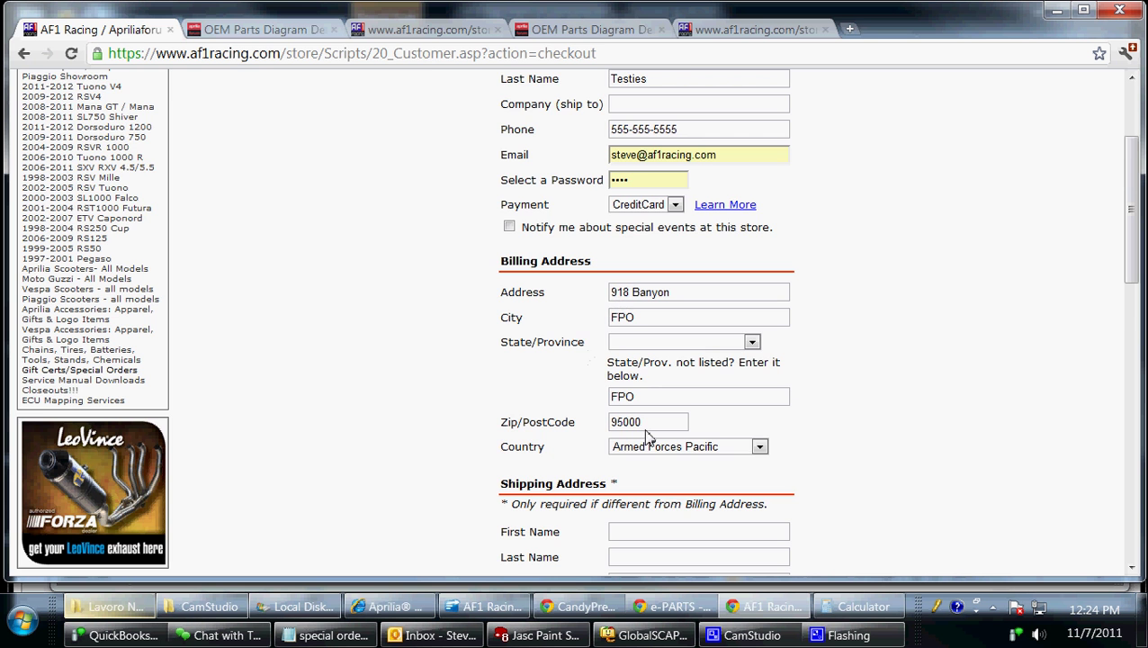
{"action": "scroll", "coordinate": [587, 432], "scroll_direction": "down", "scroll_amount": 2}
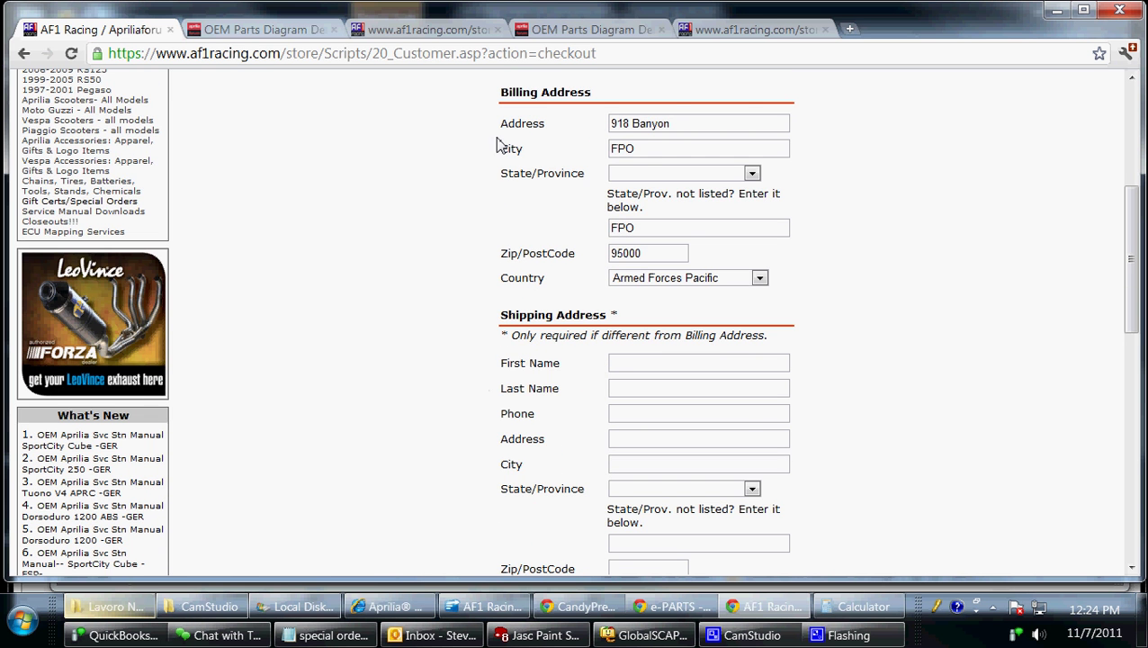
{"action": "scroll", "coordinate": [610, 394], "scroll_direction": "down", "scroll_amount": 2}
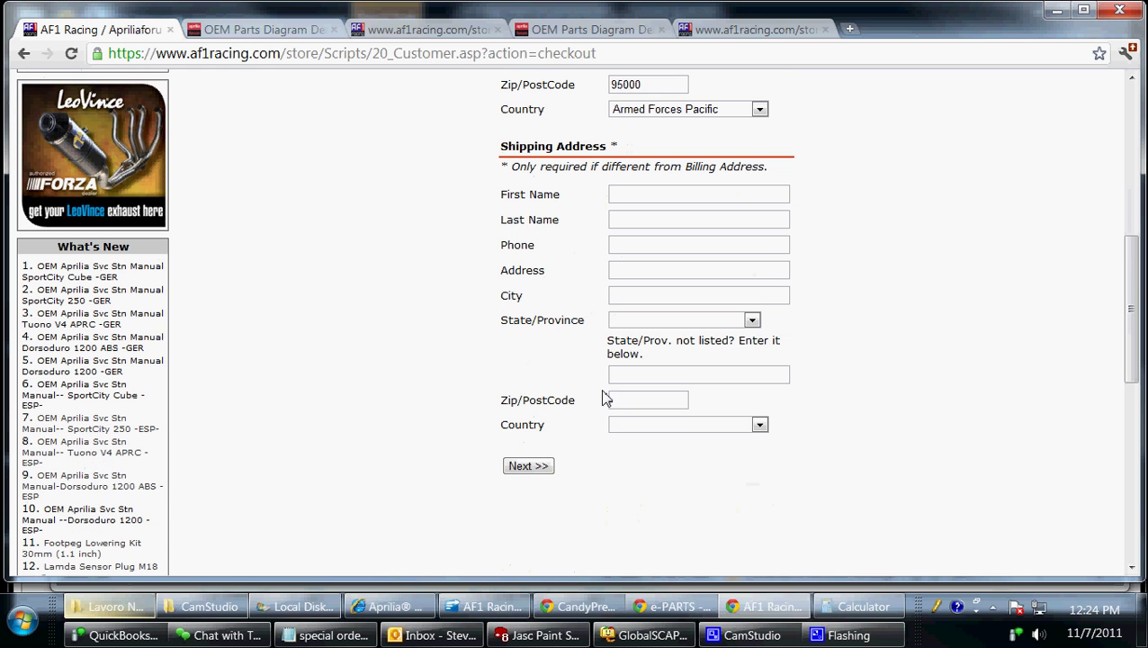
{"action": "left_click", "coordinate": [526, 466]}
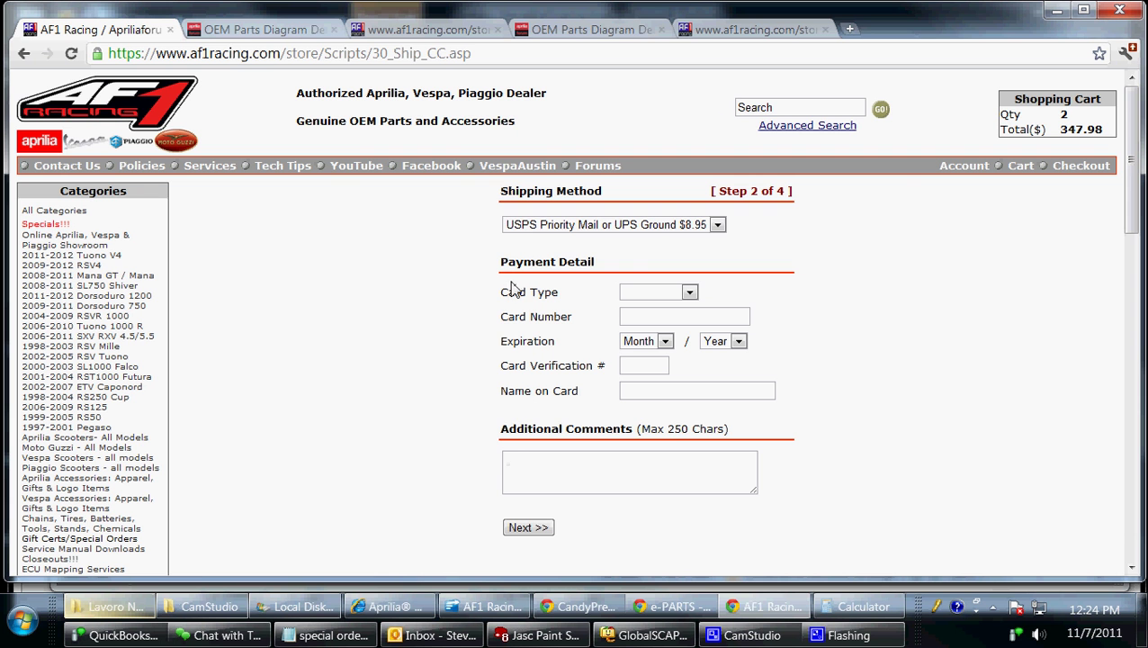
Check the shipping methods and keep $8.95 USPS Priority shipping.
{"action": "left_click", "coordinate": [690, 227]}
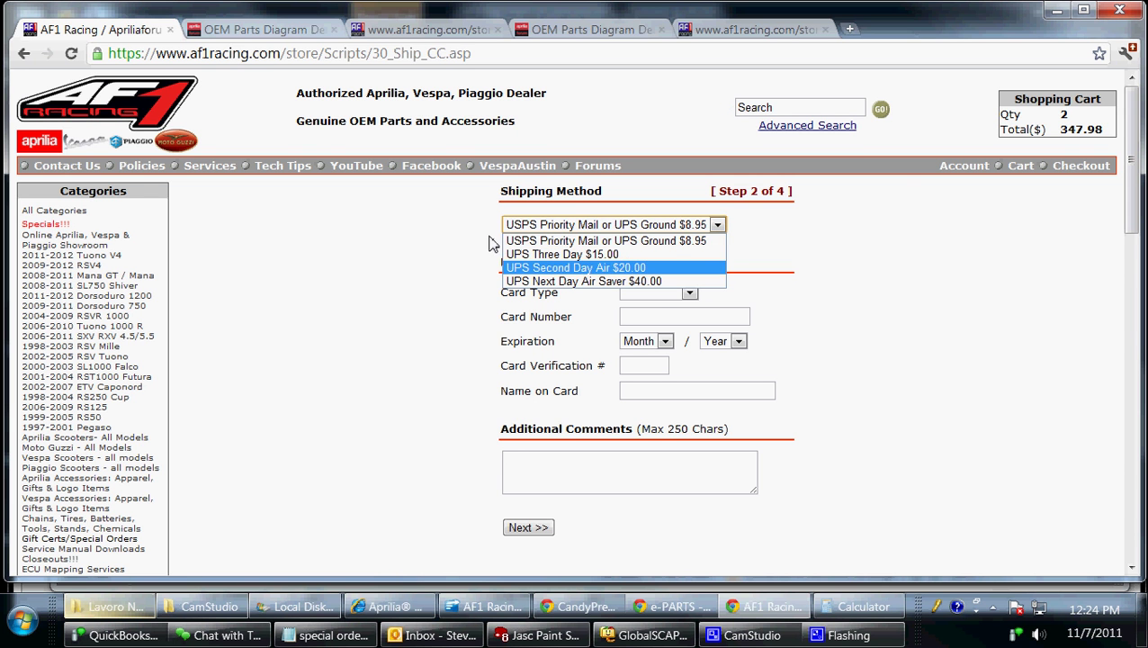
{"action": "left_click", "coordinate": [491, 238]}
{"action": "left_click", "coordinate": [718, 225]}
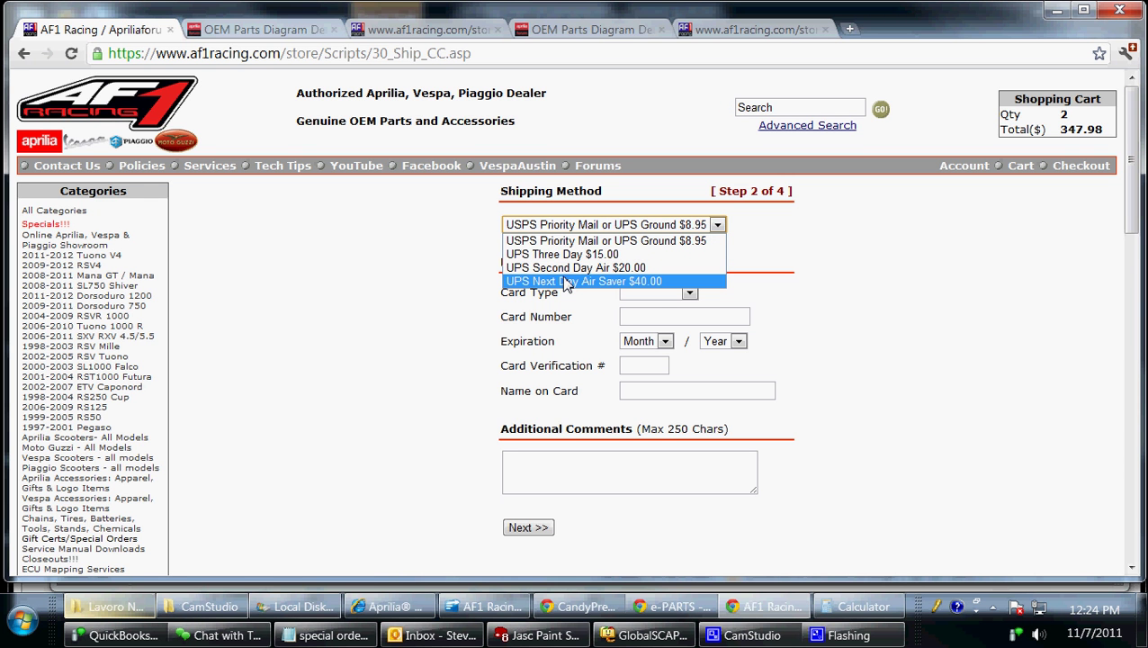
{"action": "left_click", "coordinate": [460, 220]}
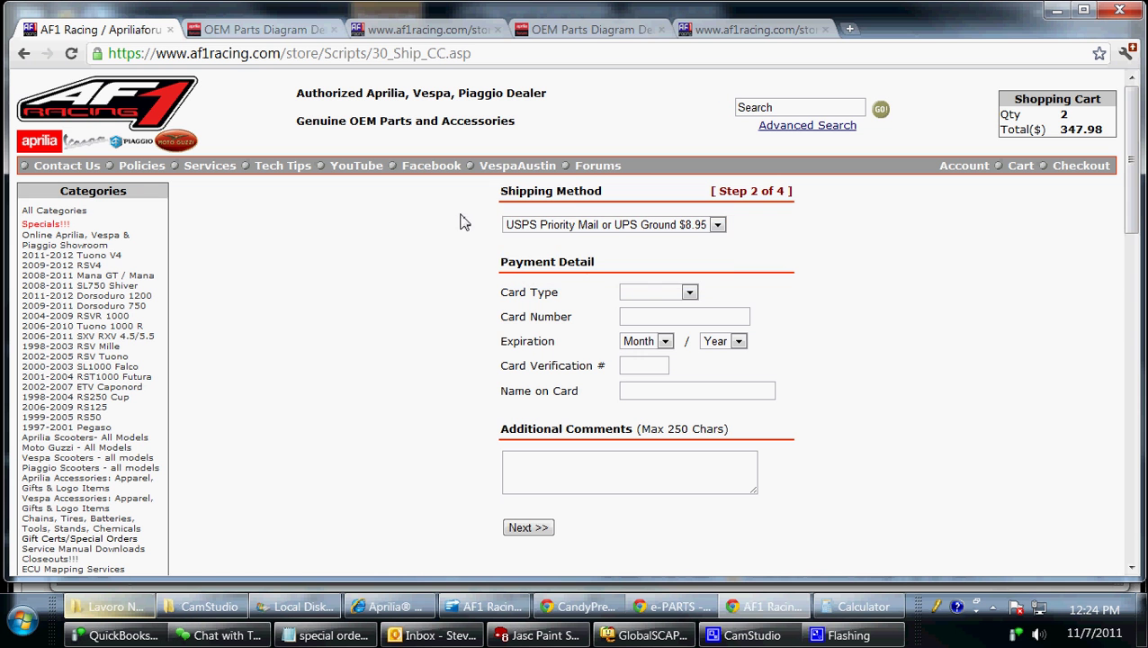
{"action": "left_click", "coordinate": [700, 227]}
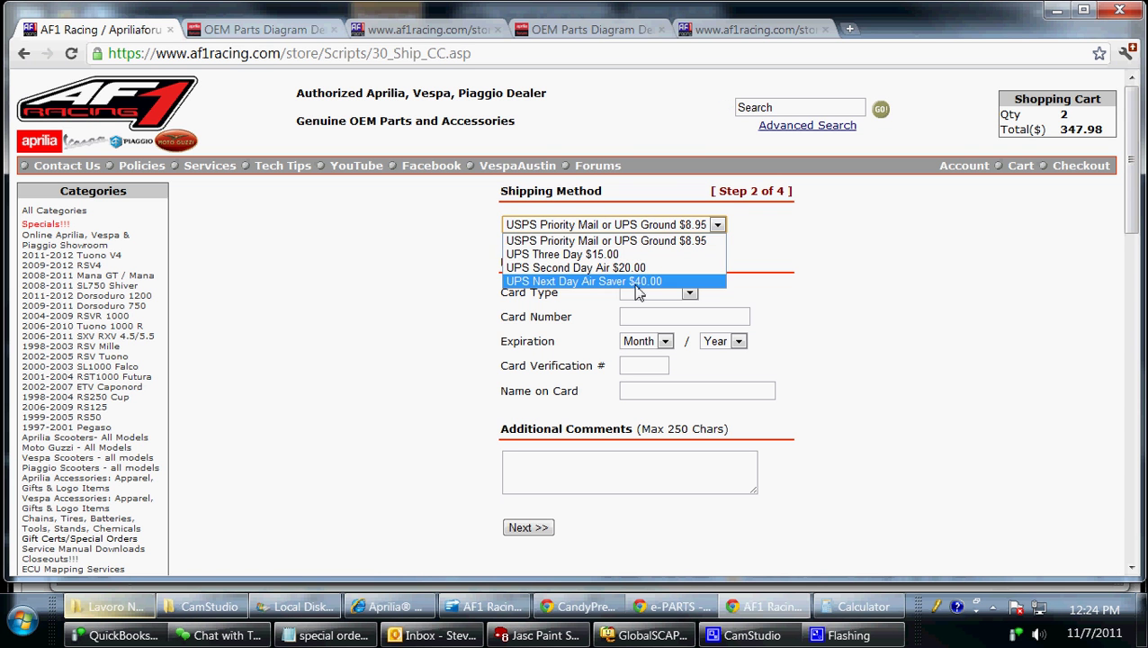
{"action": "left_click", "coordinate": [459, 274]}
{"action": "left_click", "coordinate": [606, 227]}
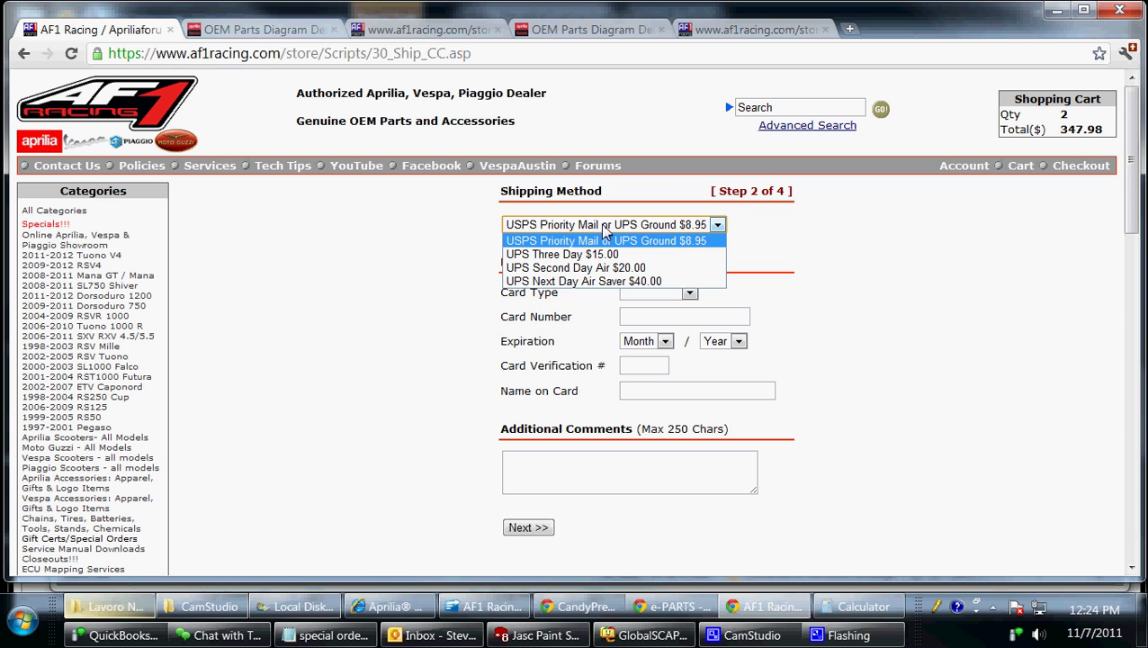
{"action": "left_click", "coordinate": [487, 248]}
{"action": "left_click", "coordinate": [652, 229]}
{"action": "left_click", "coordinate": [471, 237]}
{"action": "left_click", "coordinate": [539, 227]}
{"action": "left_click", "coordinate": [435, 260]}
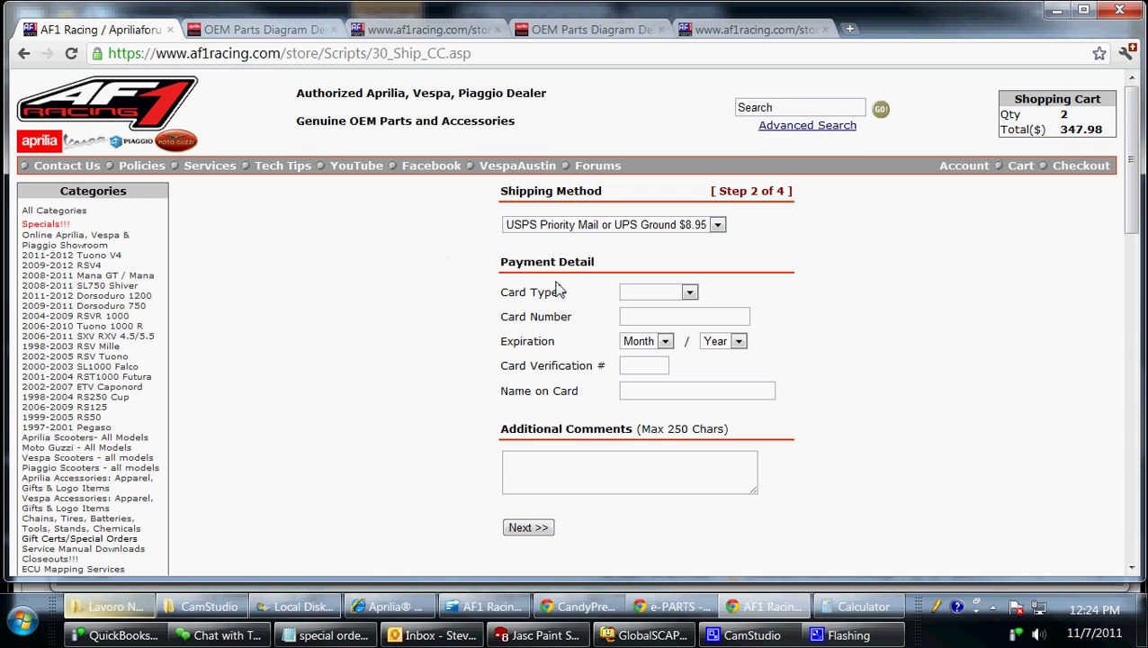
Choose Visa and autofill the saved card number with 7/2013 expiry.
{"action": "left_click", "coordinate": [661, 293]}
{"action": "left_click", "coordinate": [638, 320]}
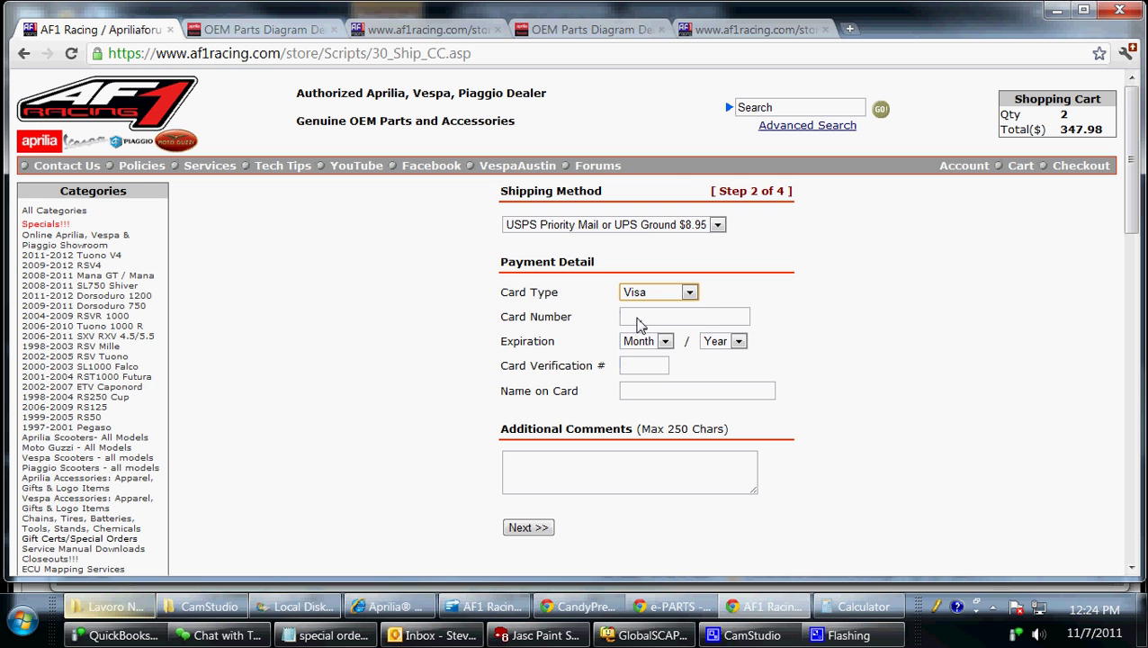
{"action": "left_click", "coordinate": [641, 320]}
{"action": "left_click", "coordinate": [640, 322]}
{"action": "left_click", "coordinate": [644, 331]}
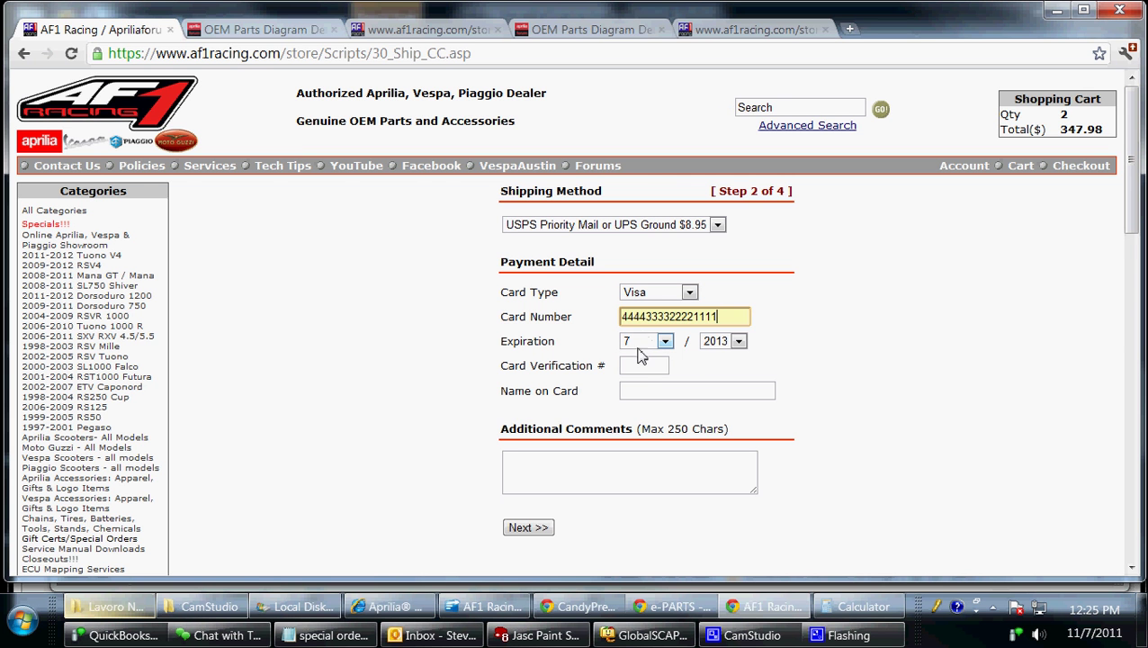
Enter the card's CVV and the cardholder's name, then continue to order verification.
{"action": "left_click", "coordinate": [644, 369]}
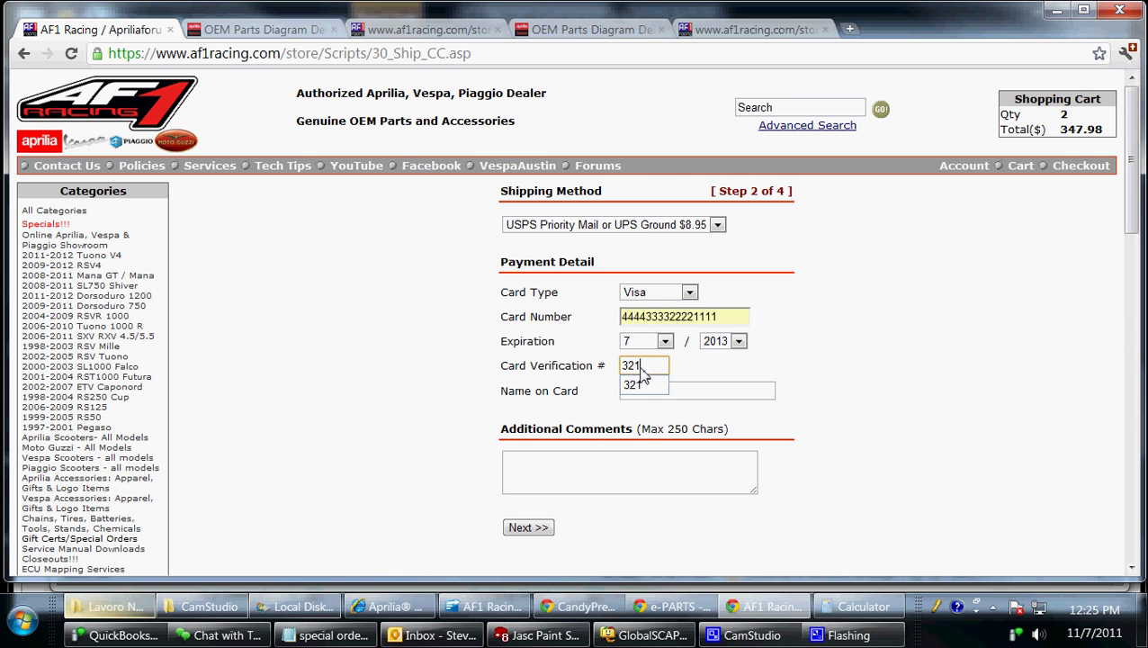
{"action": "left_click", "coordinate": [723, 392]}
{"action": "type", "text": "steve"}
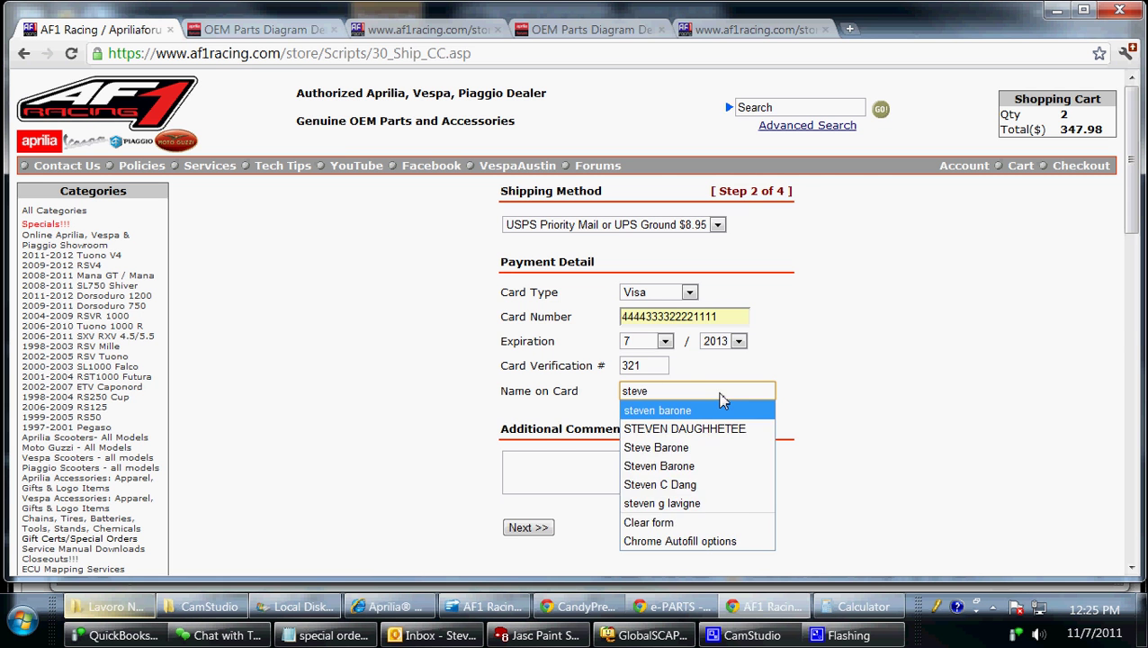
{"action": "left_click", "coordinate": [726, 409]}
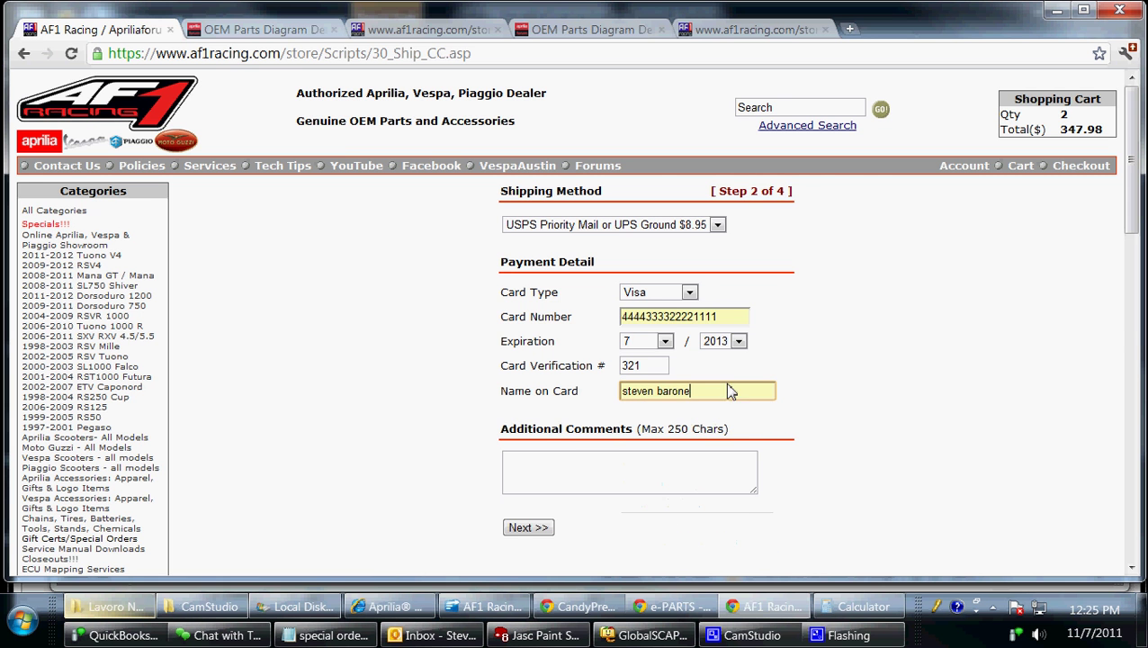
{"action": "left_click", "coordinate": [521, 527]}
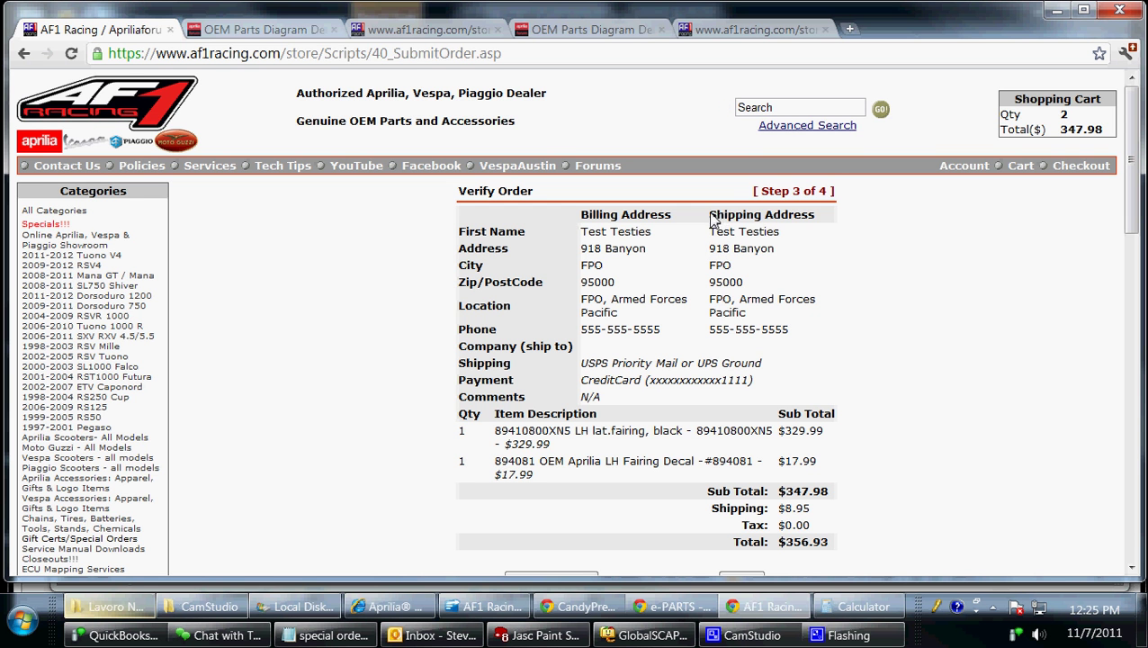
{"action": "left_click_drag", "start_coordinate": [711, 216], "coordinate": [833, 219]}
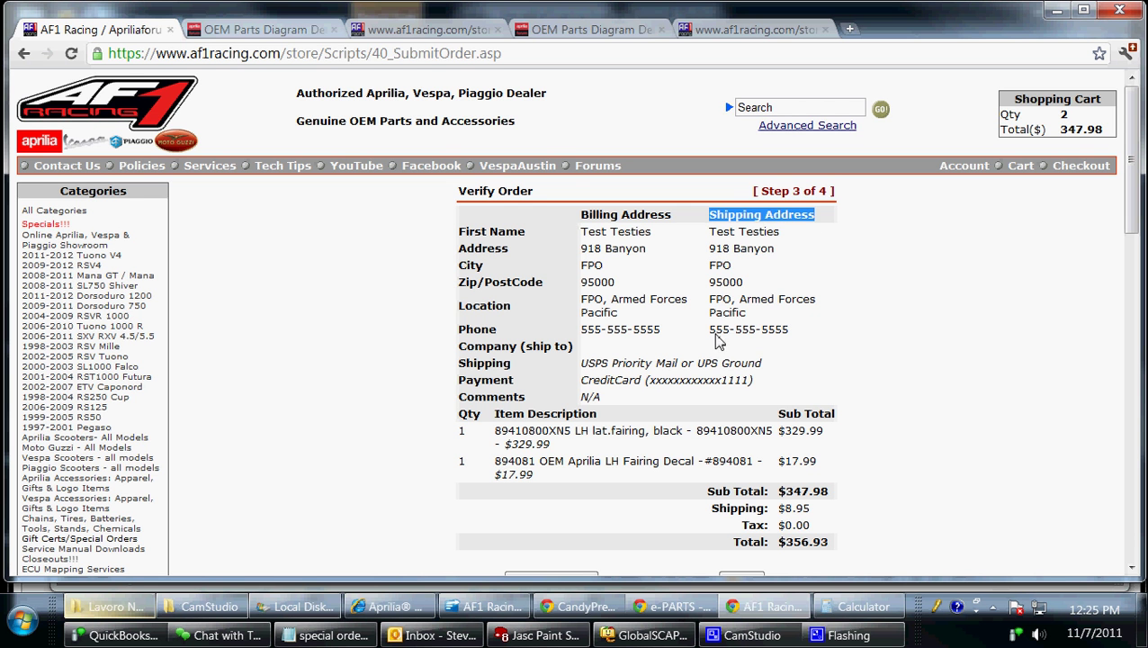
{"action": "left_click_drag", "start_coordinate": [707, 330], "coordinate": [797, 332]}
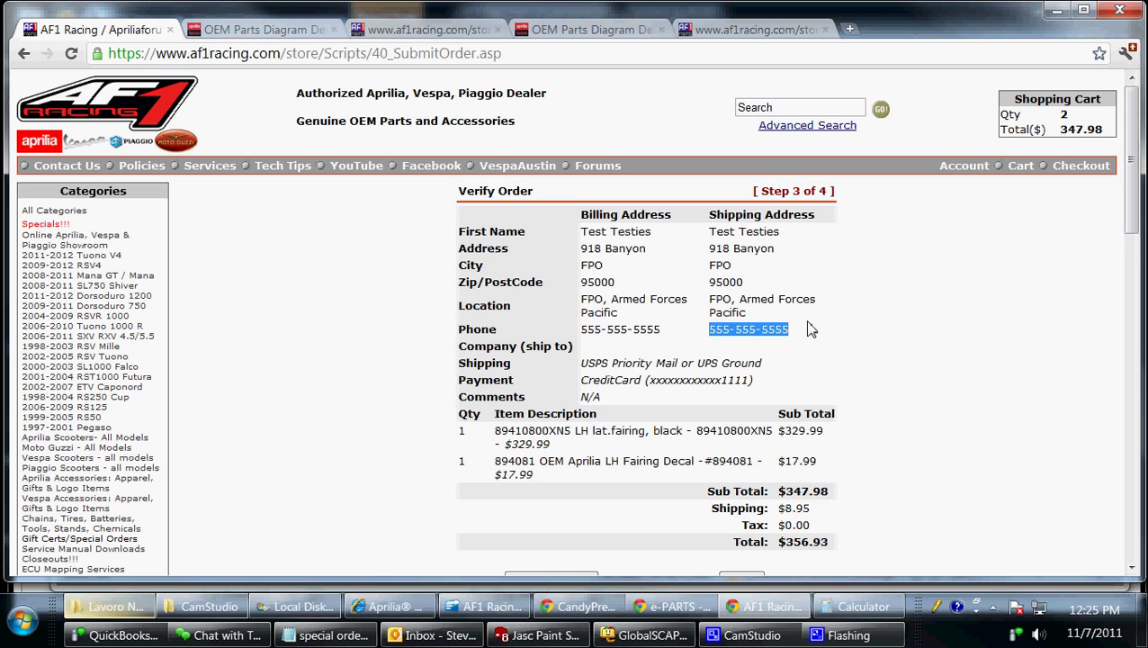
{"action": "left_click", "coordinate": [809, 328]}
{"action": "scroll", "coordinate": [809, 330], "scroll_direction": "down", "scroll_amount": 1}
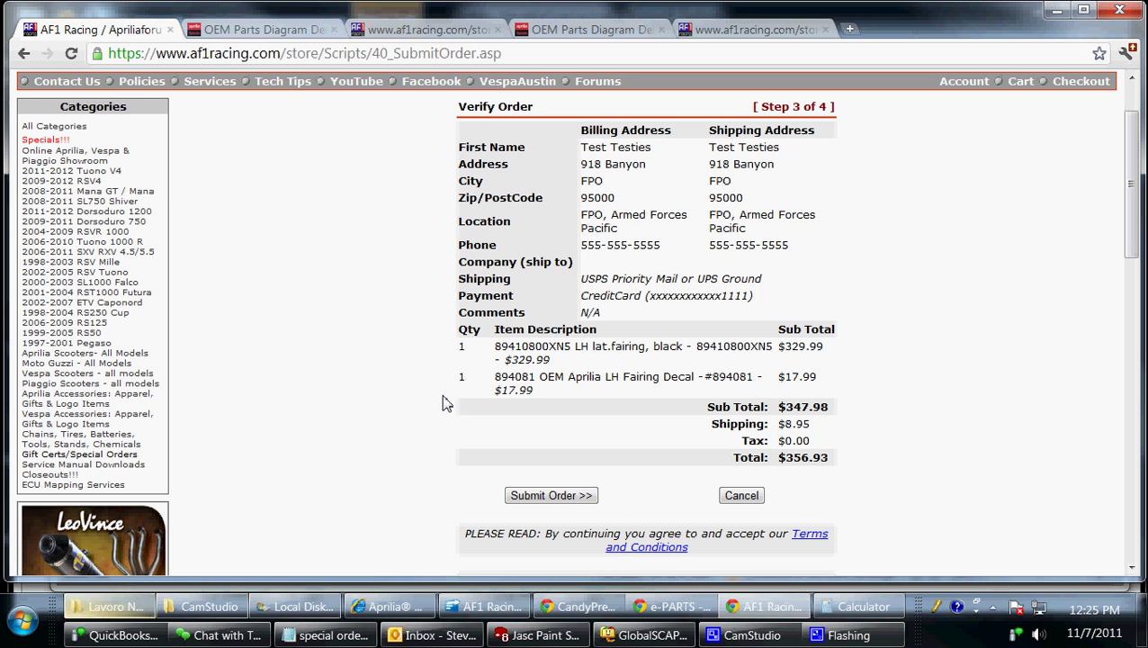
{"action": "left_click_drag", "start_coordinate": [494, 349], "coordinate": [889, 387]}
{"action": "left_click", "coordinate": [892, 388]}
Submit the order and review the thank-you page with its $356.93 total and one-week shipping note.
{"action": "left_click", "coordinate": [545, 498]}
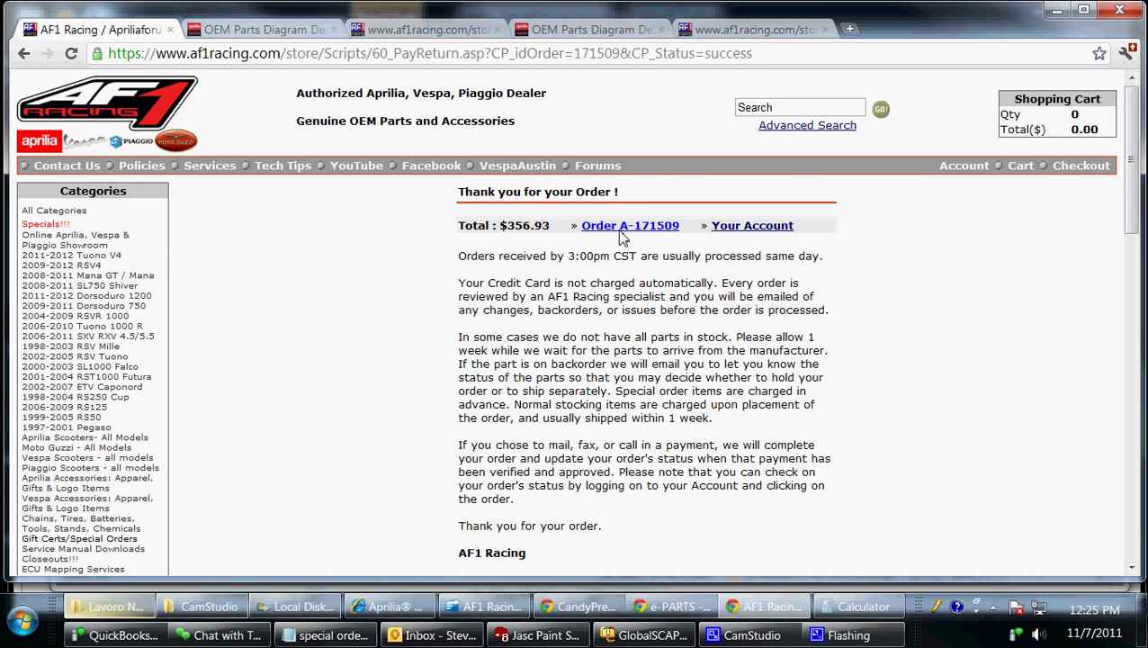
{"action": "scroll", "coordinate": [608, 392], "scroll_direction": "down", "scroll_amount": 1}
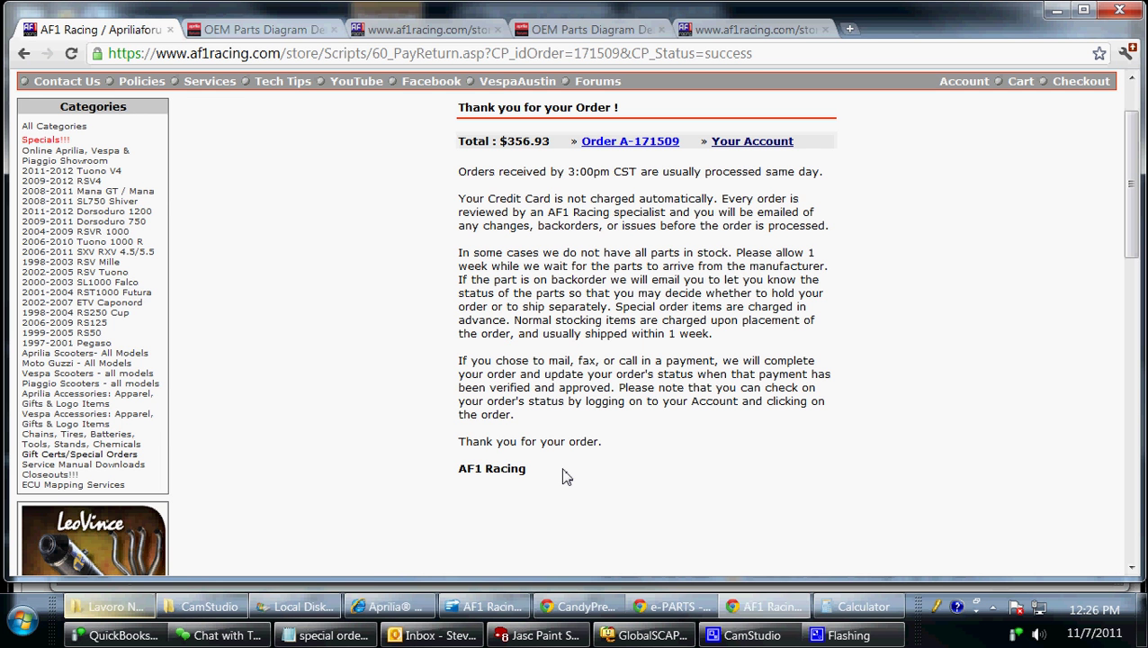
{"action": "left_click_drag", "start_coordinate": [630, 334], "coordinate": [713, 336]}
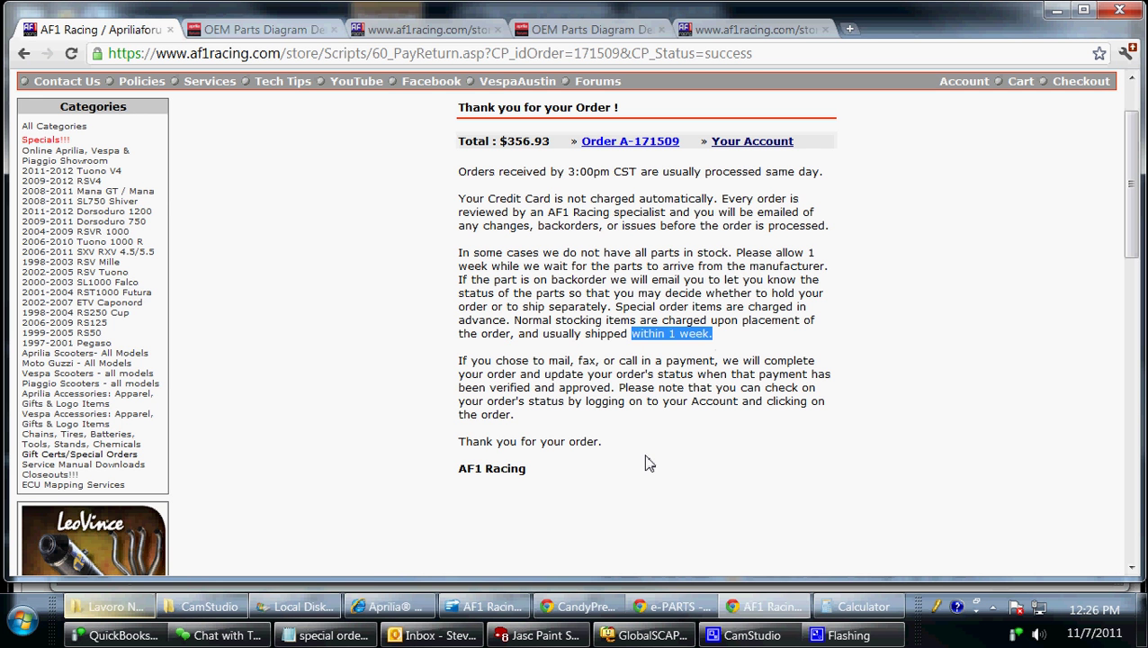
{"action": "left_click", "coordinate": [645, 457]}
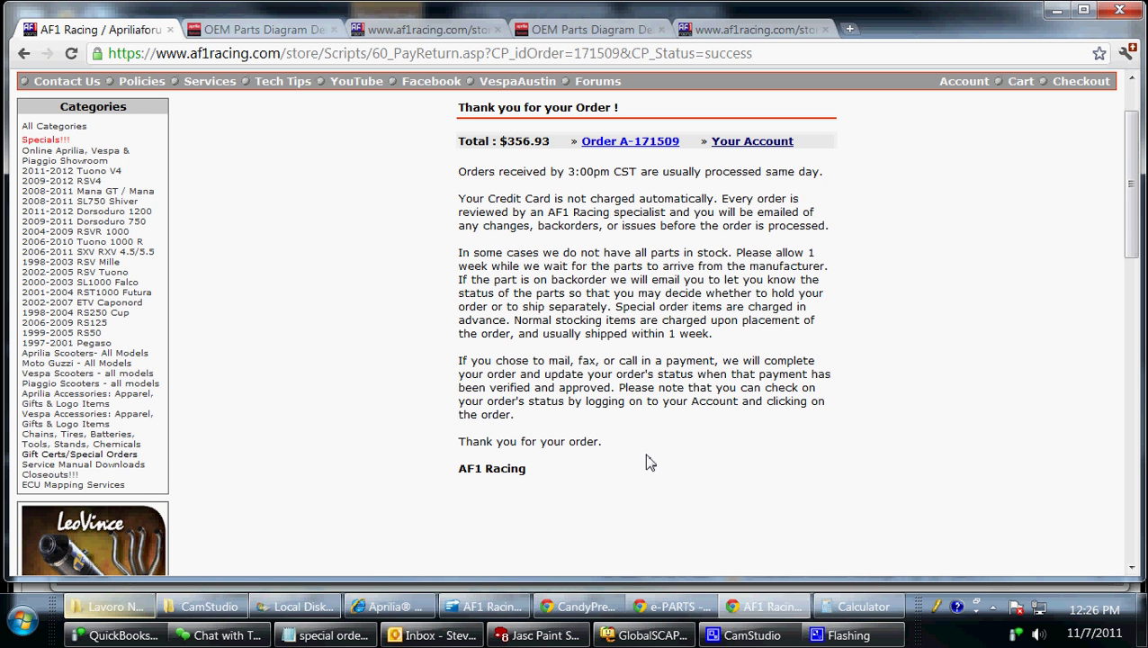
{"action": "scroll", "coordinate": [650, 461], "scroll_direction": "up", "scroll_amount": 2}
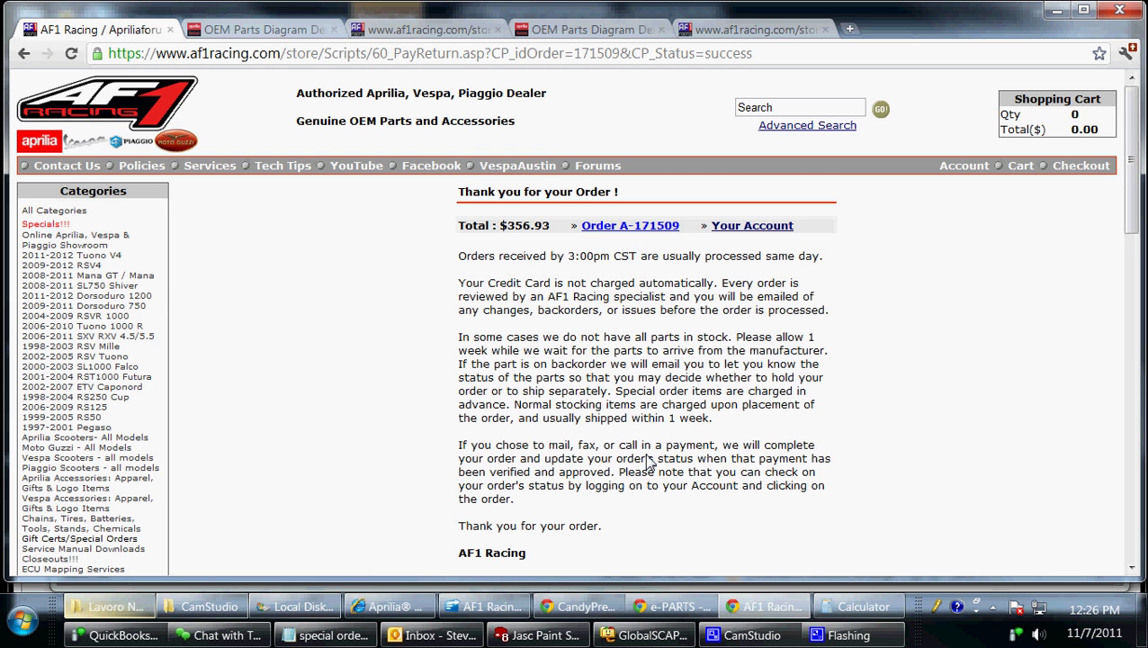
{"action": "scroll", "coordinate": [646, 457], "scroll_direction": "down", "scroll_amount": 1}
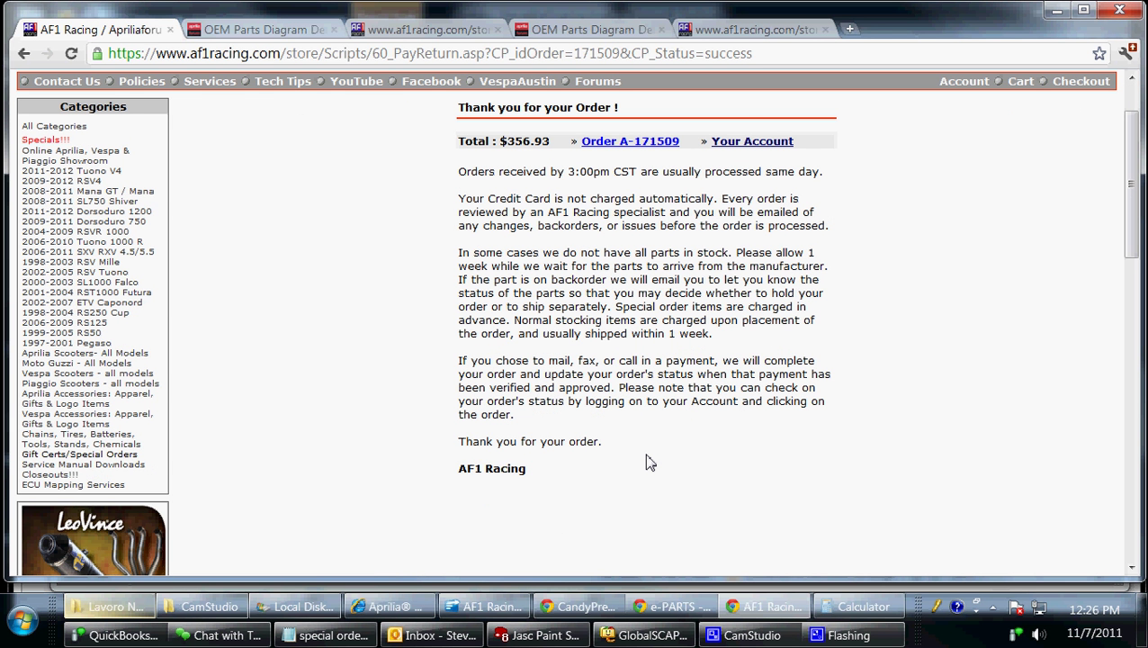